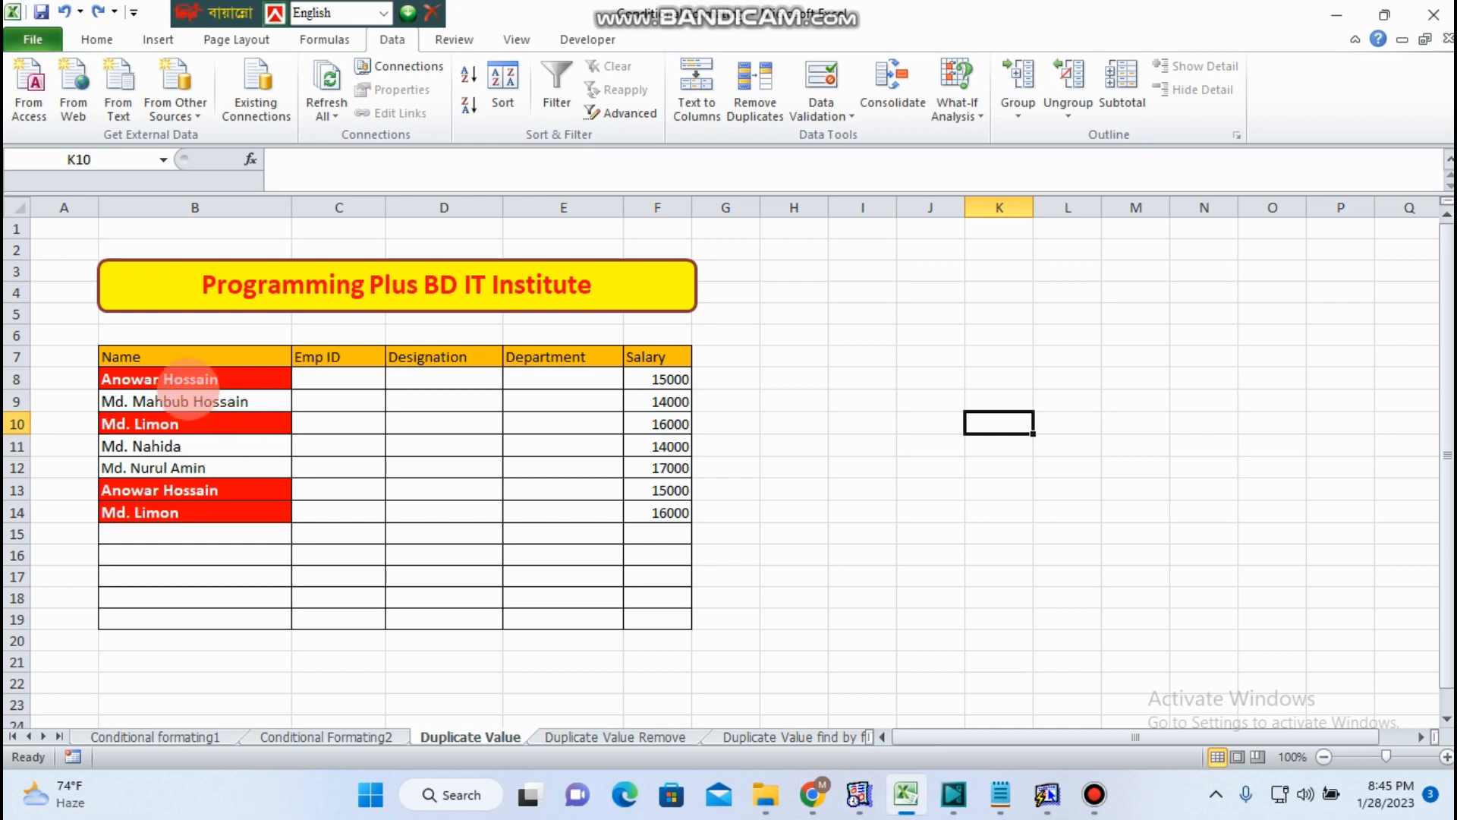
- Examine the employee table and its highlighted duplicate names
drag(190, 358, 657, 632)
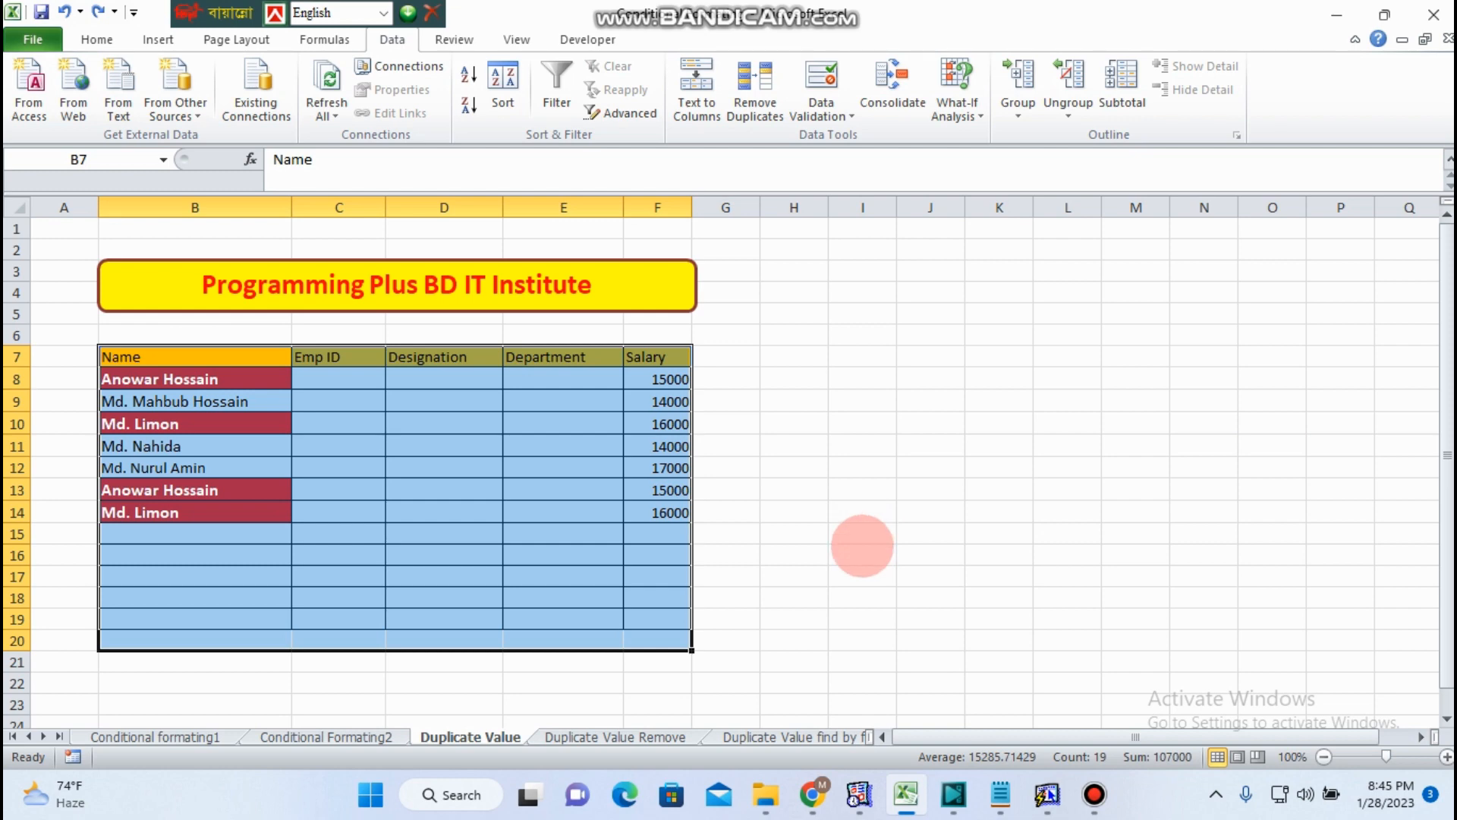
click(280, 608)
drag(167, 379, 218, 673)
click(213, 580)
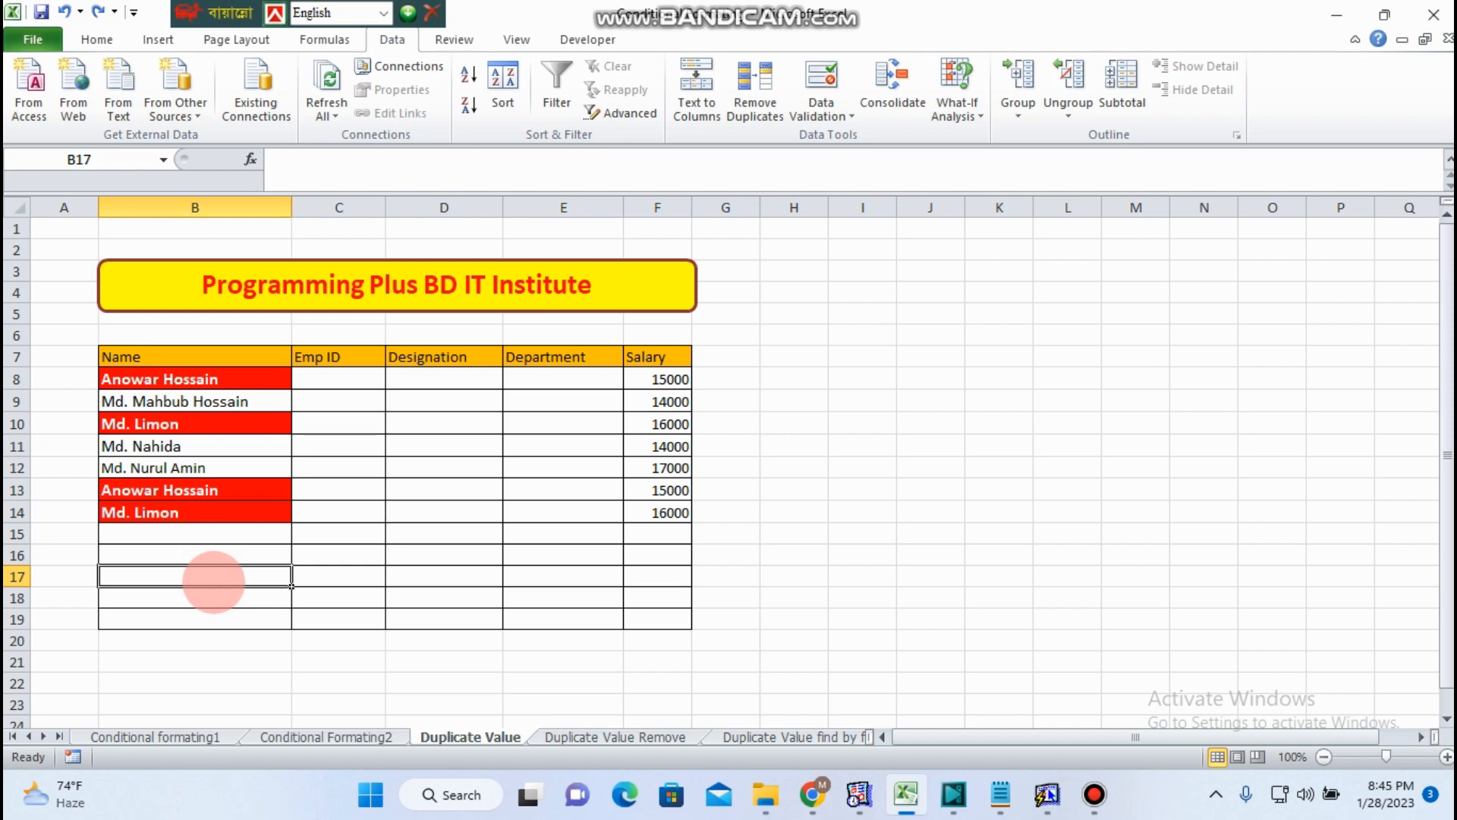
click(189, 401)
click(171, 377)
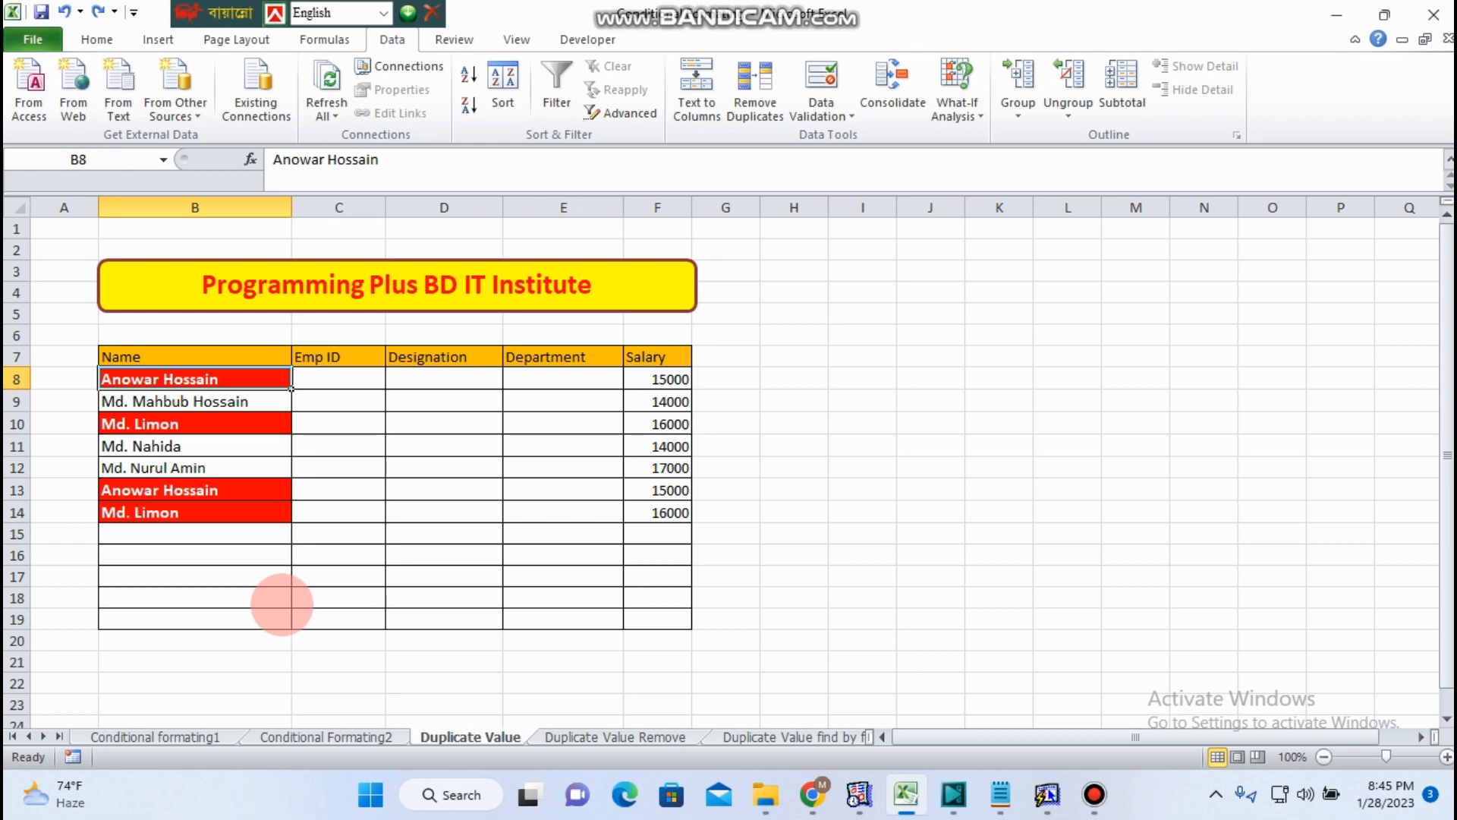
click(938, 533)
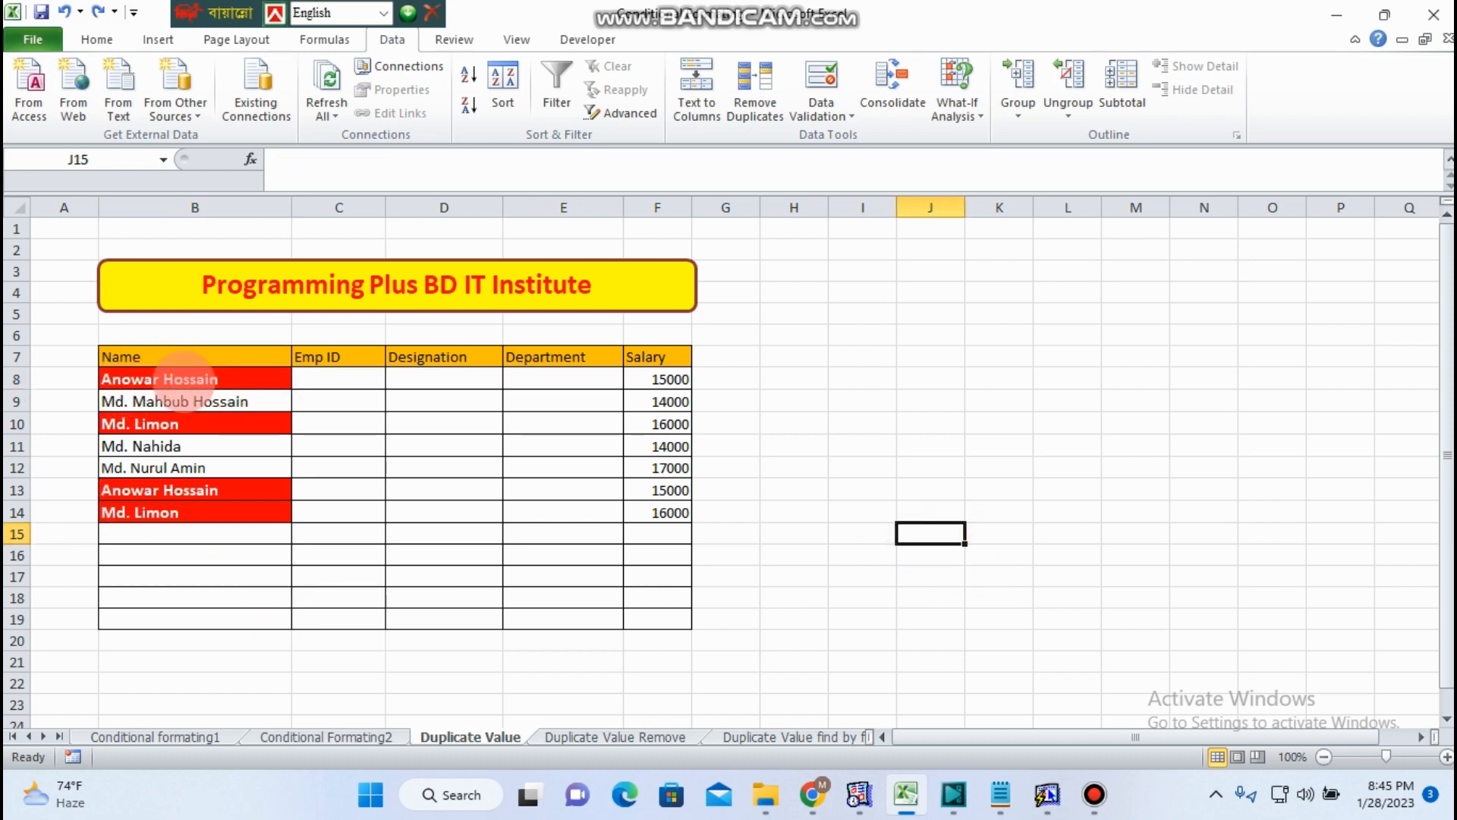
- Clear the conditional formatting rules from the table cells B8:F19
drag(175, 380, 673, 639)
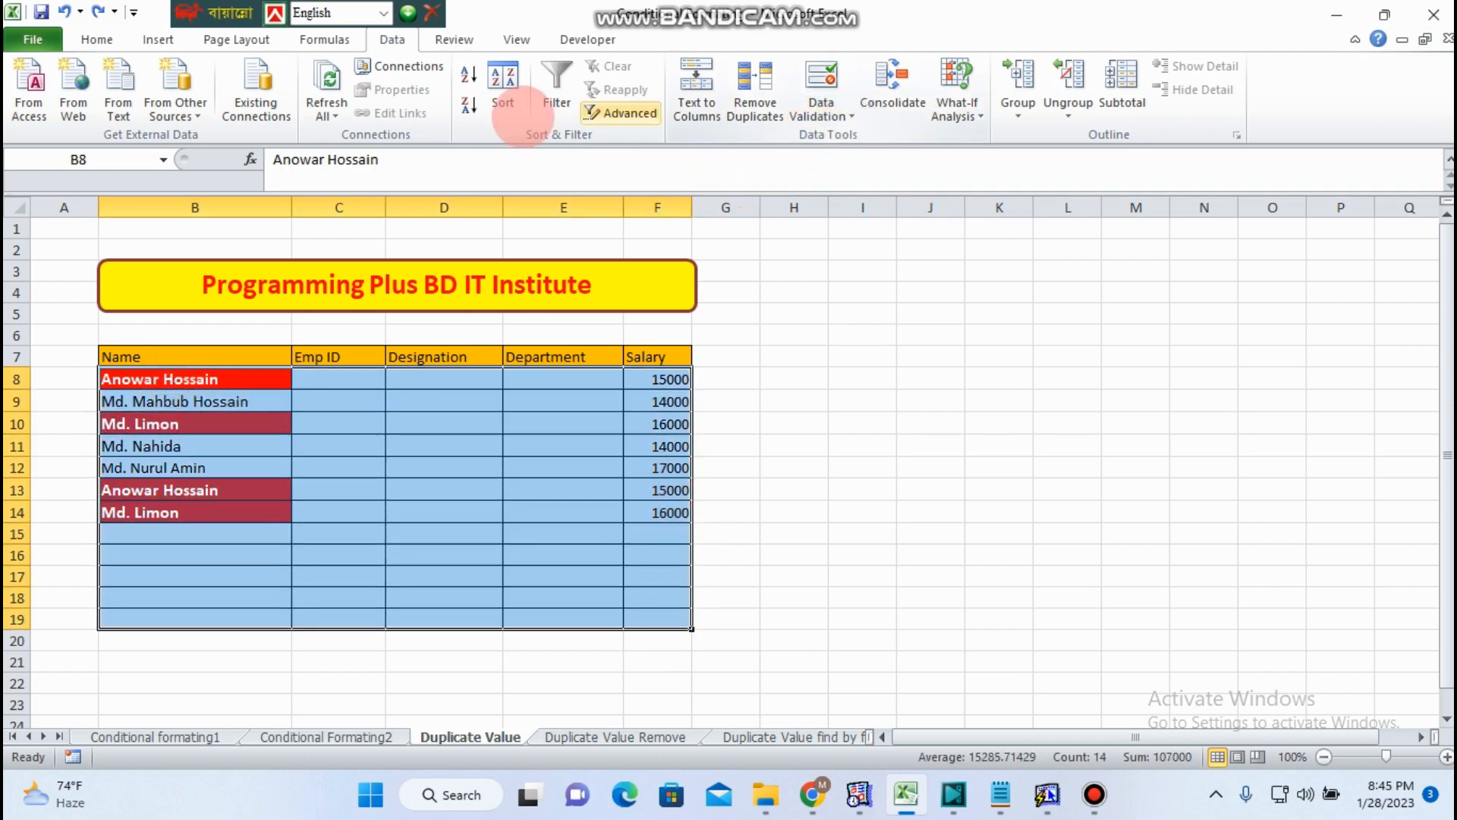
click(97, 37)
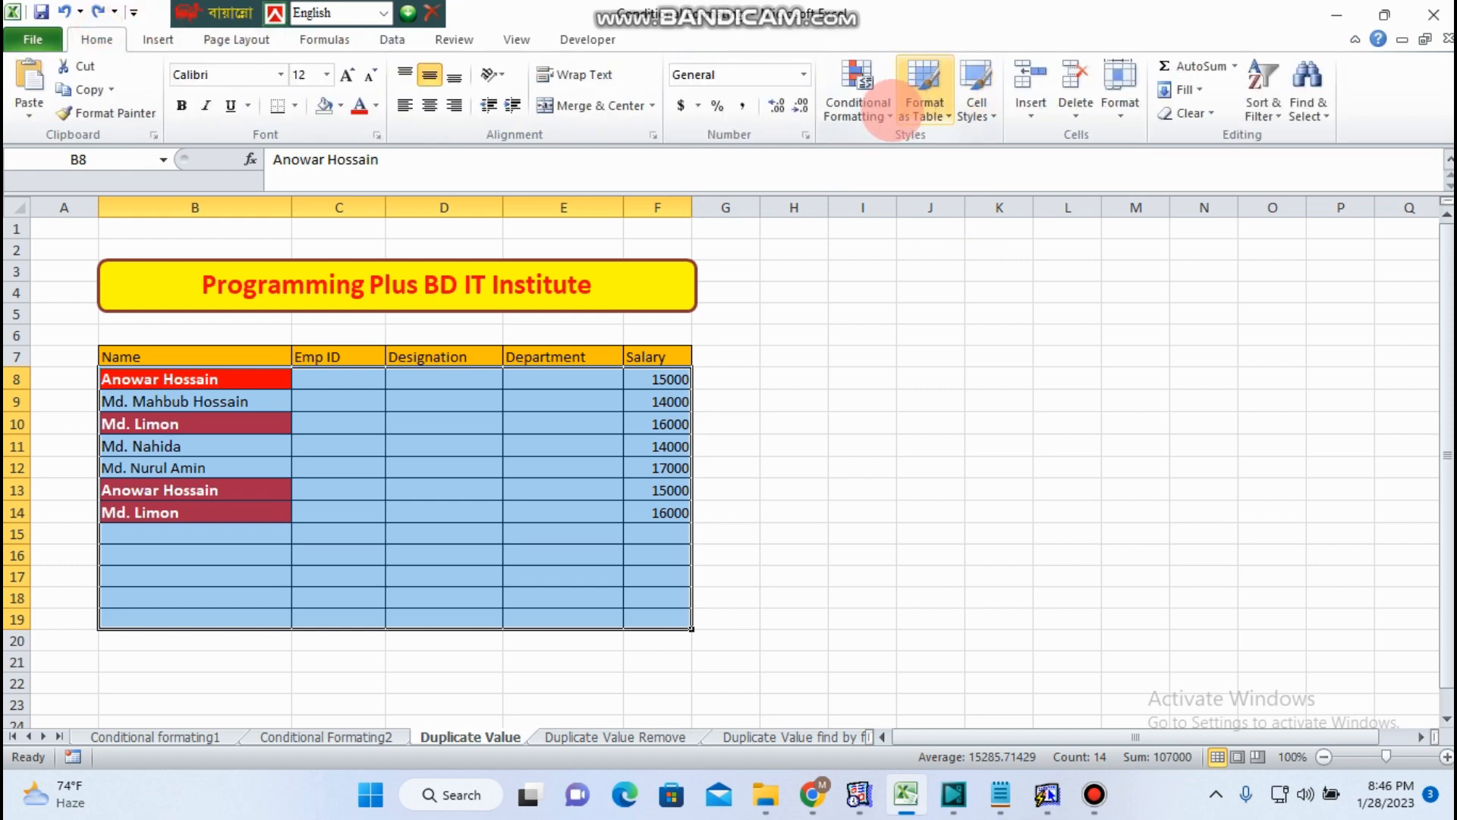
click(858, 103)
mouse_move(918, 404)
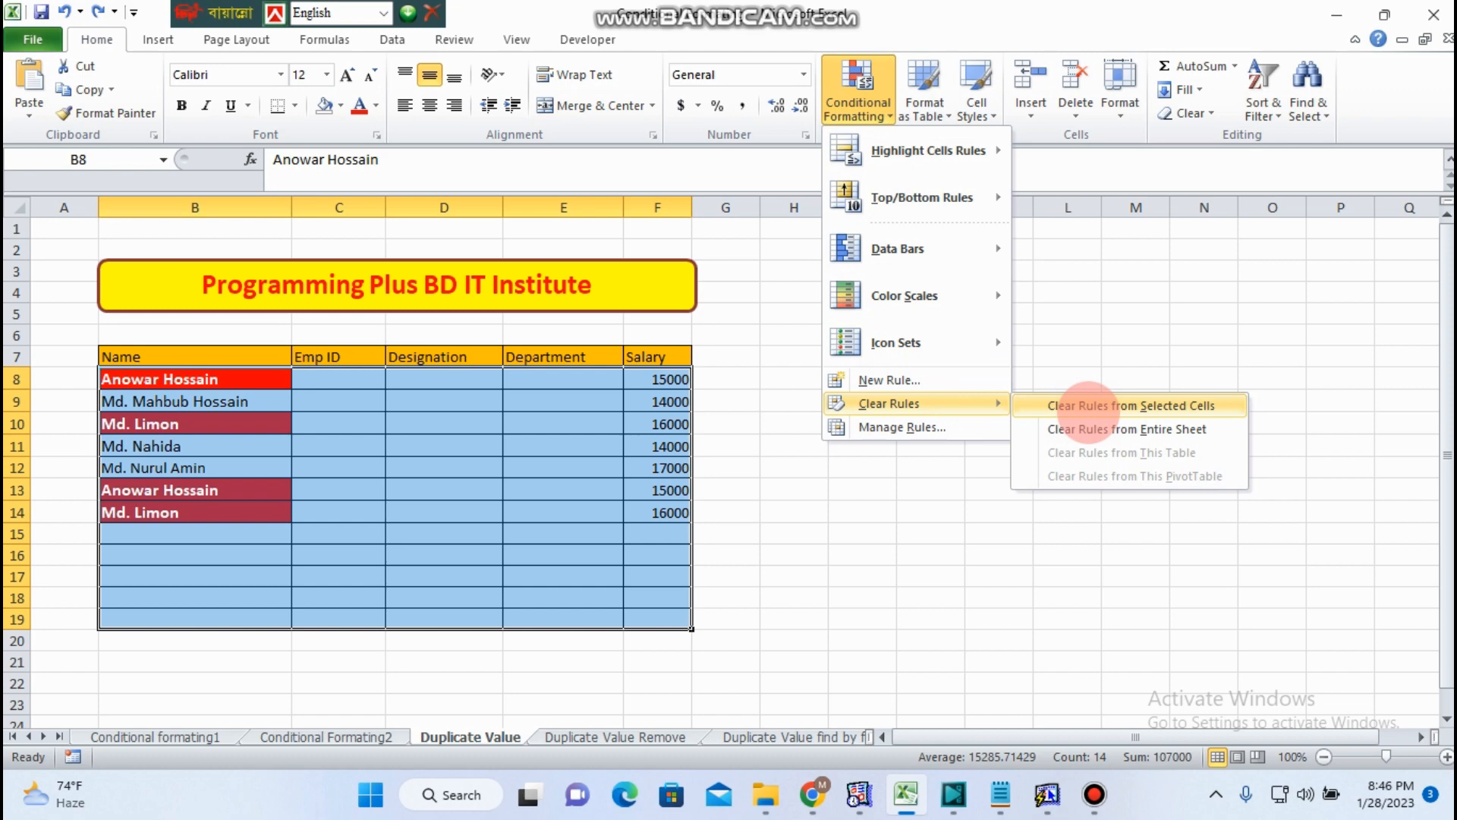
click(1086, 407)
click(999, 511)
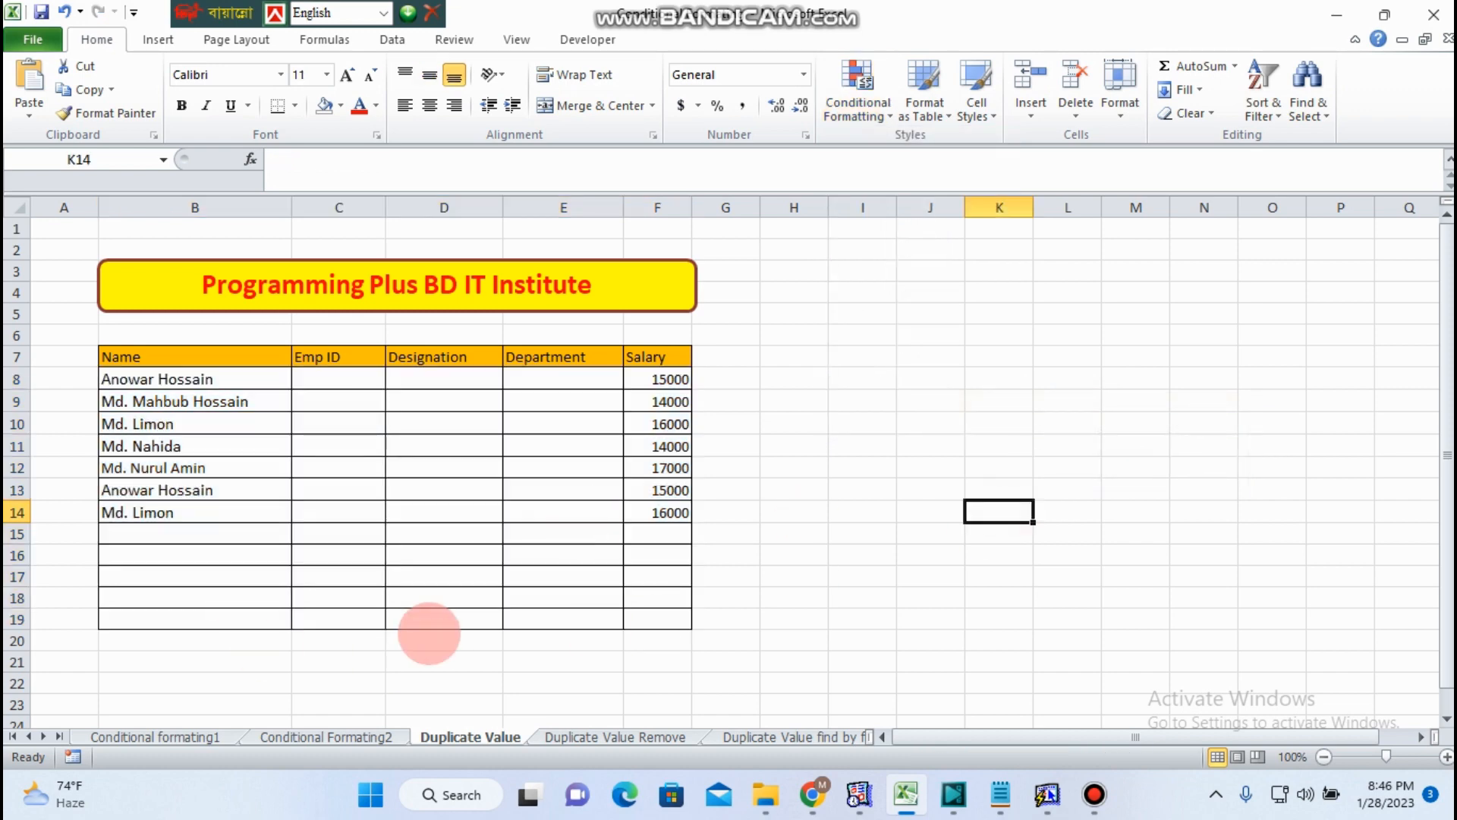
- Review the names listed in the Name column to spot repeated entries
click(862, 448)
drag(129, 386, 196, 627)
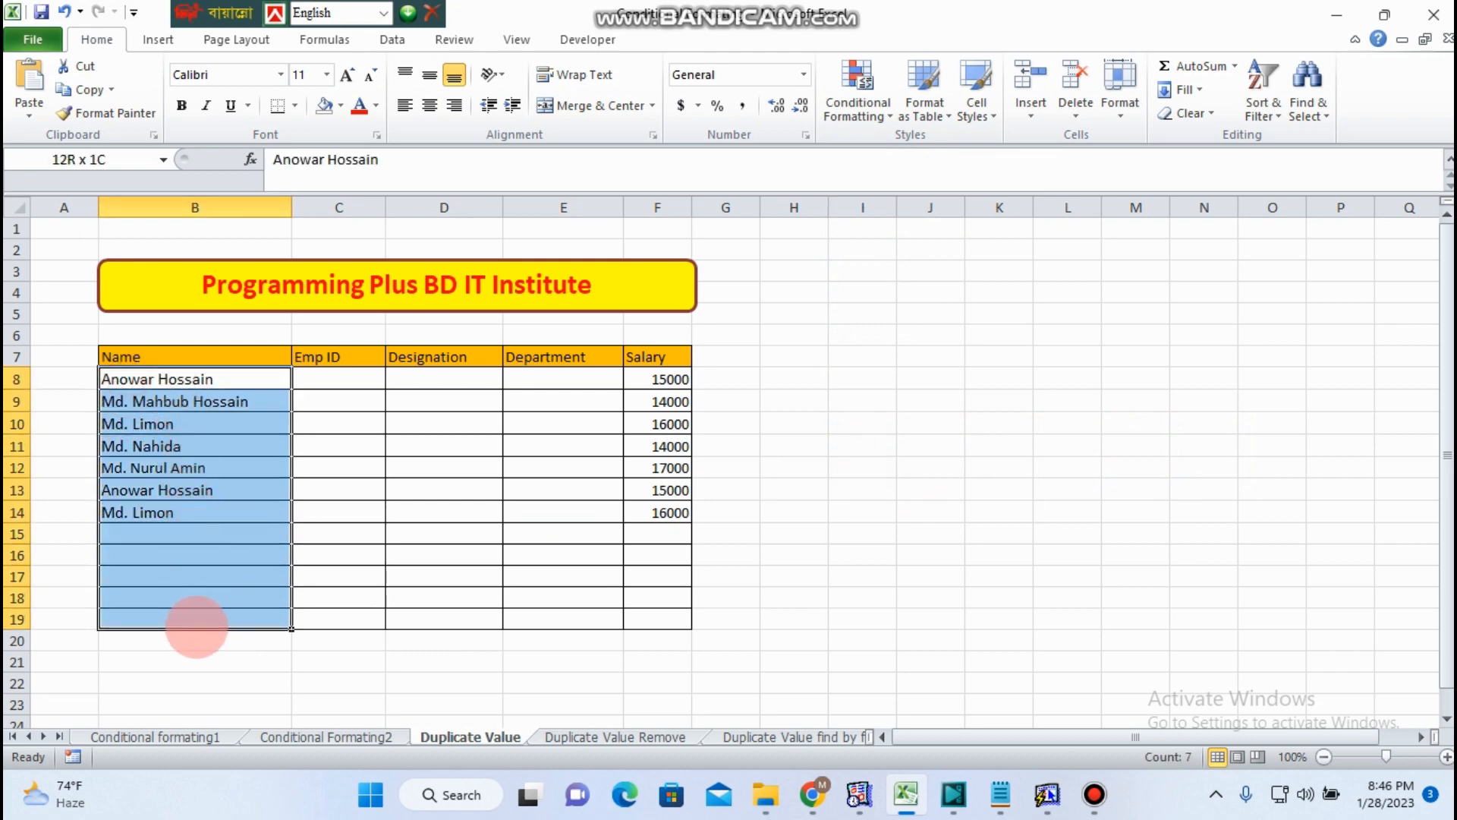
click(969, 437)
drag(195, 378, 209, 517)
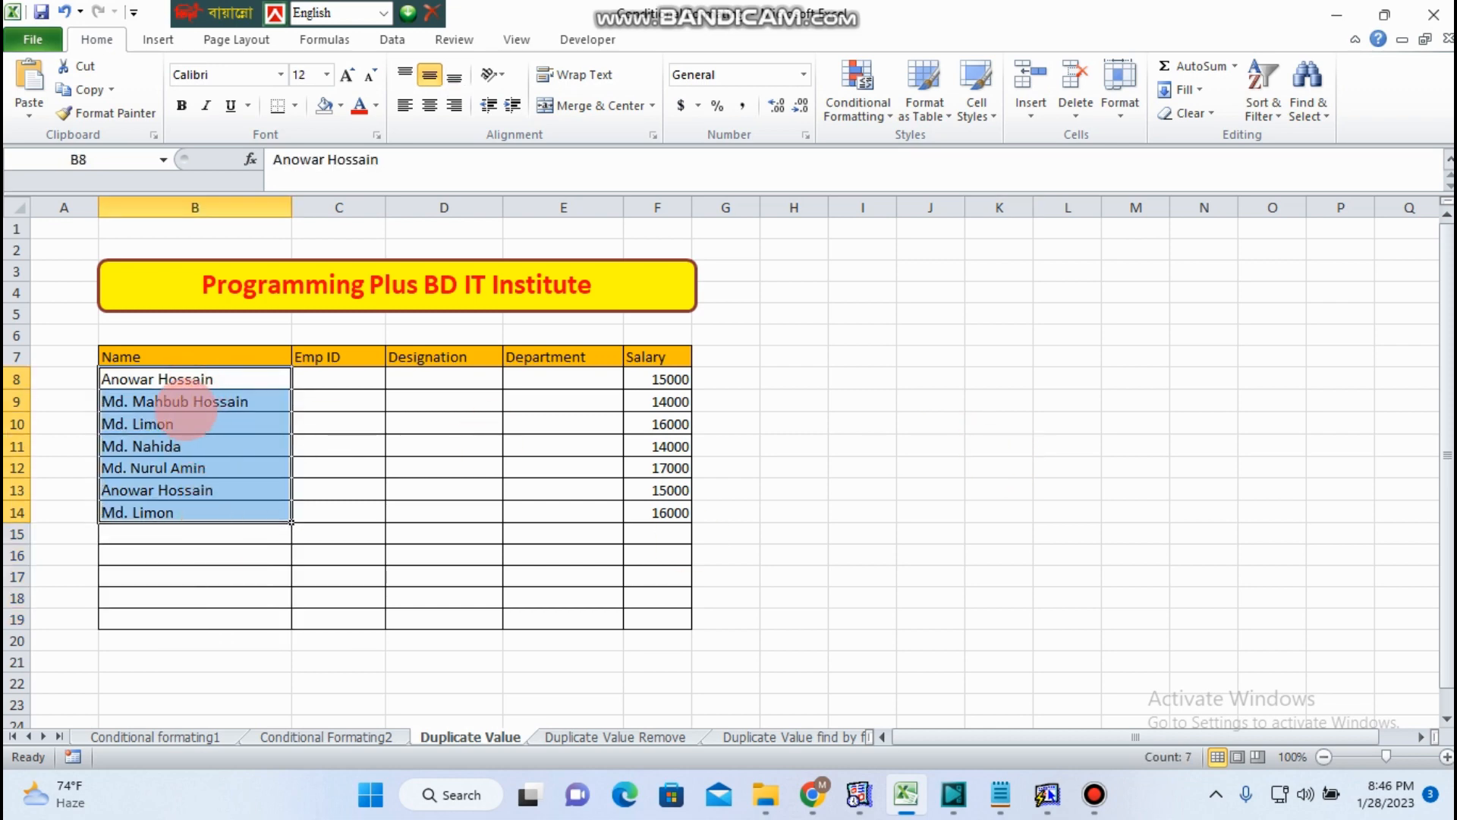
click(206, 398)
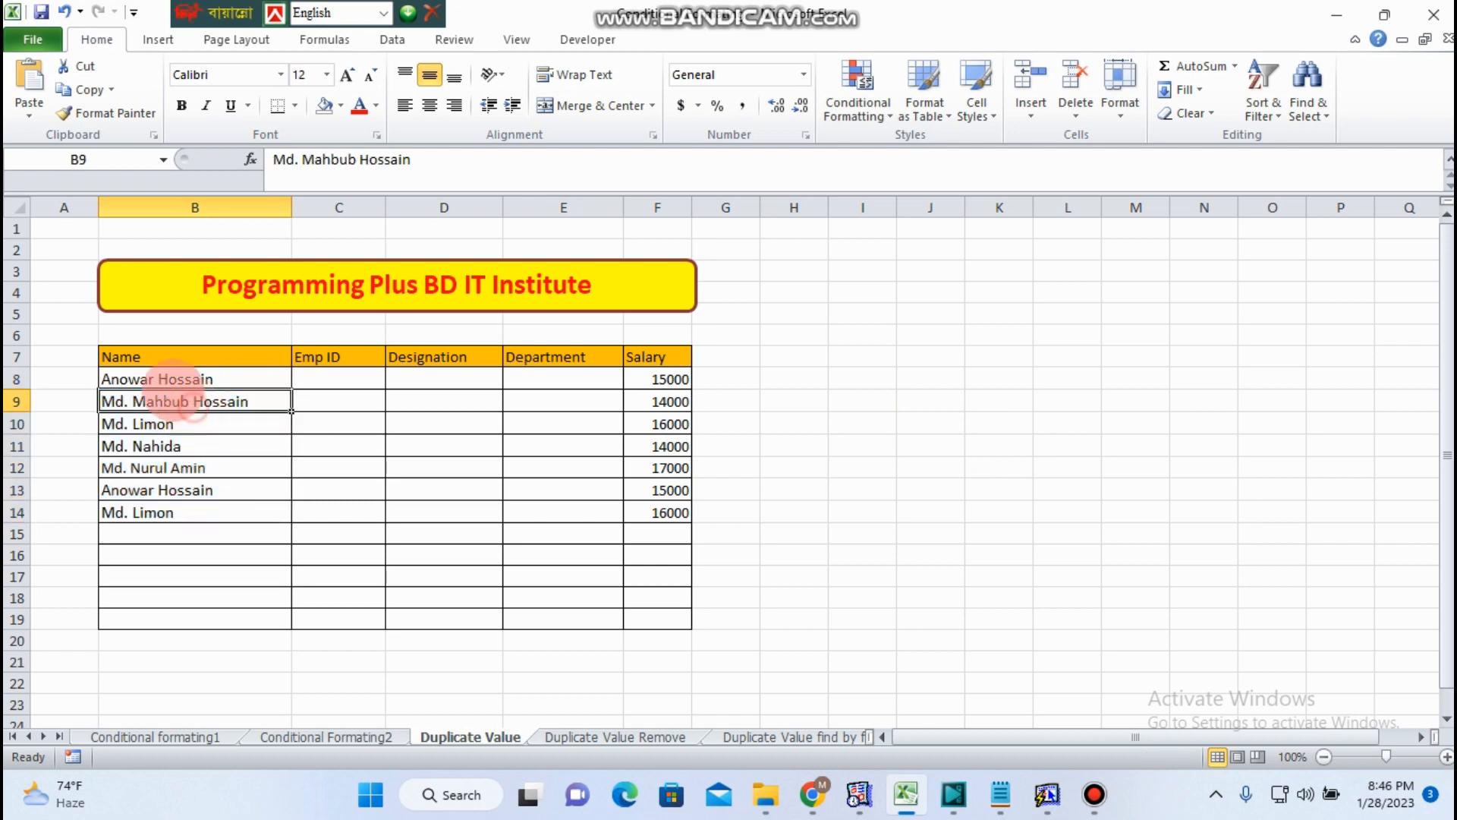
click(172, 381)
click(184, 490)
click(175, 423)
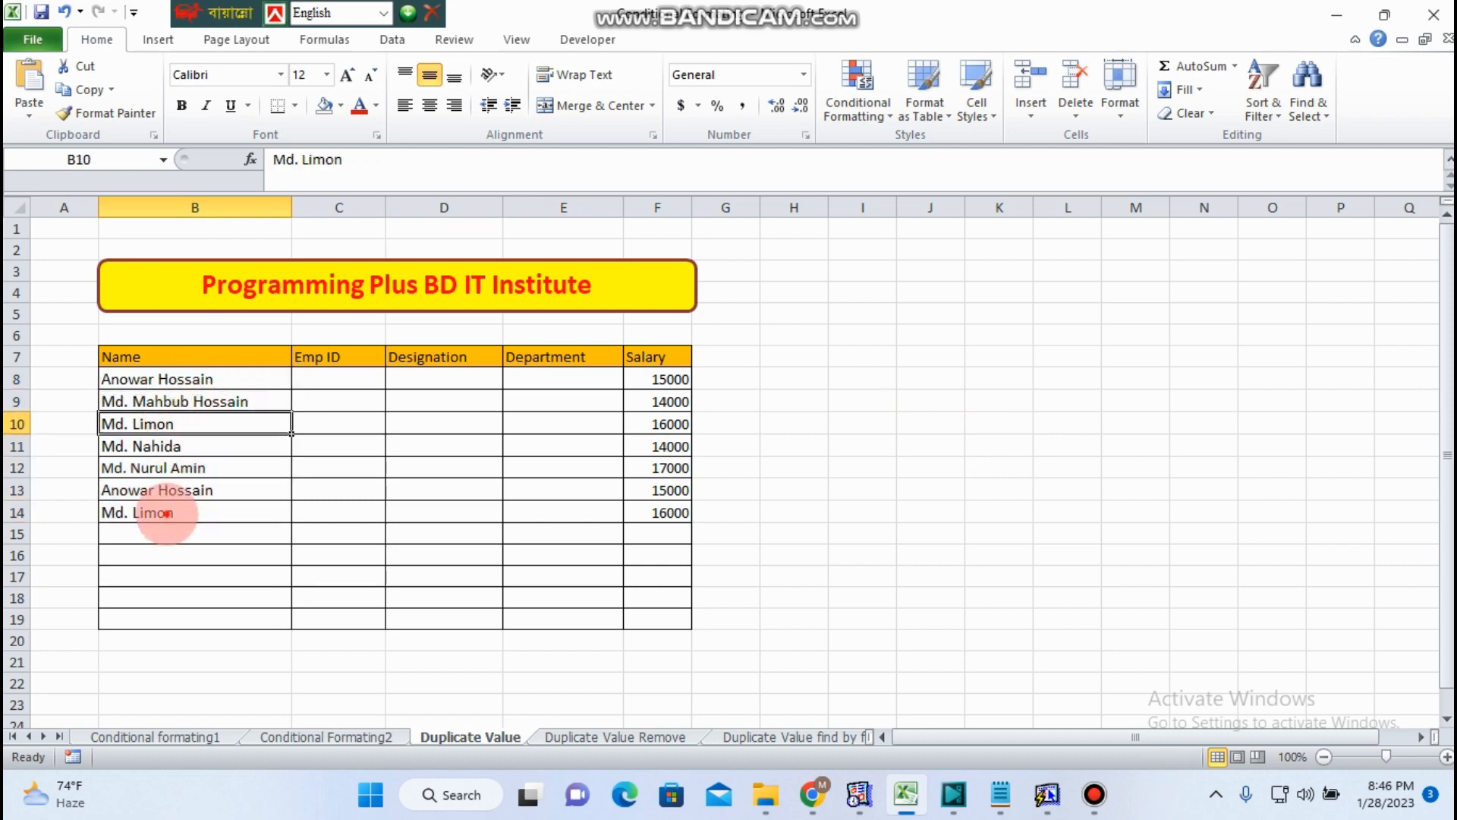
click(189, 513)
click(924, 445)
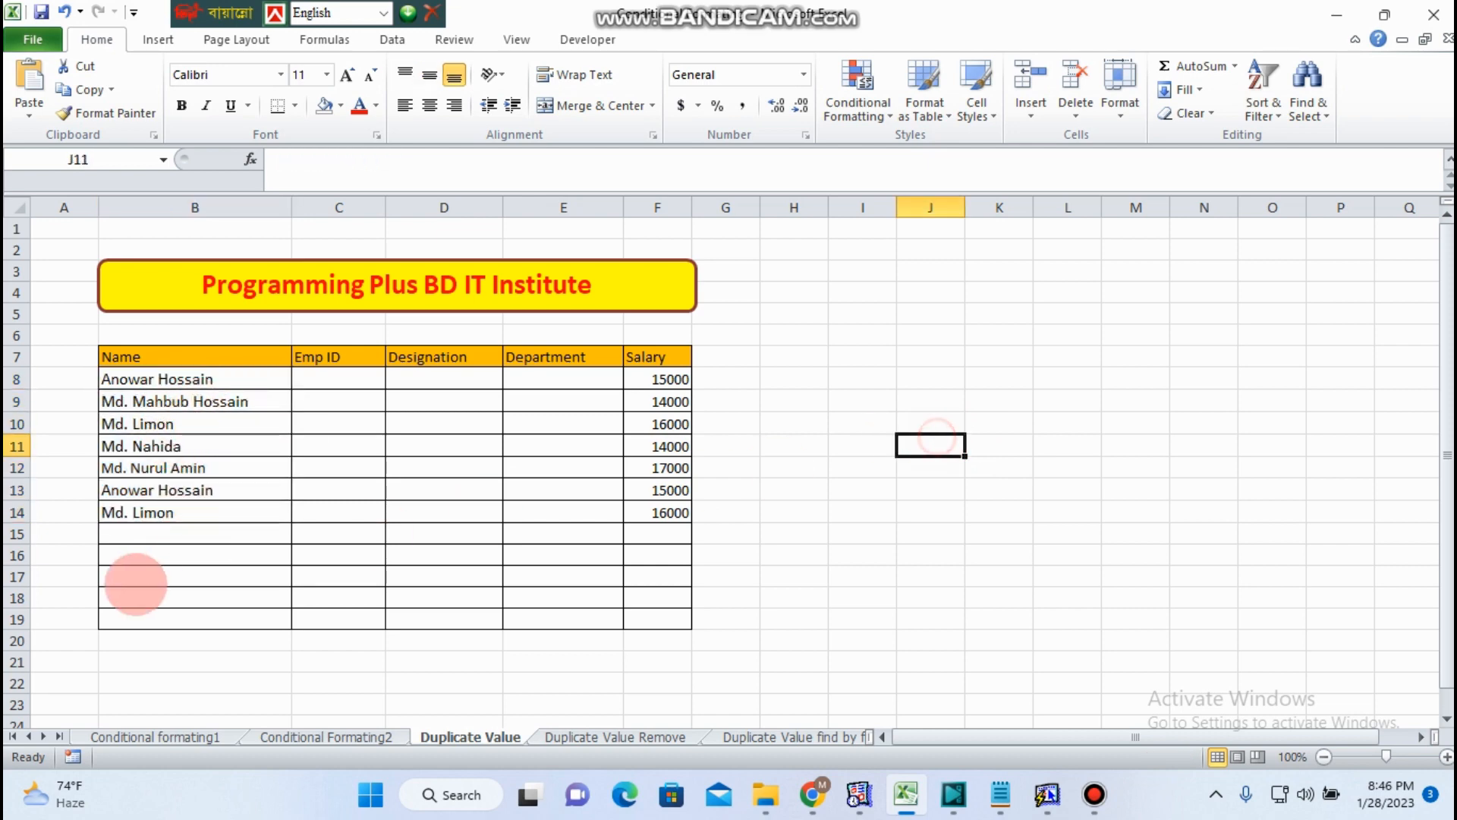
scroll(266, 625, down, 14)
scroll(280, 628, up, 14)
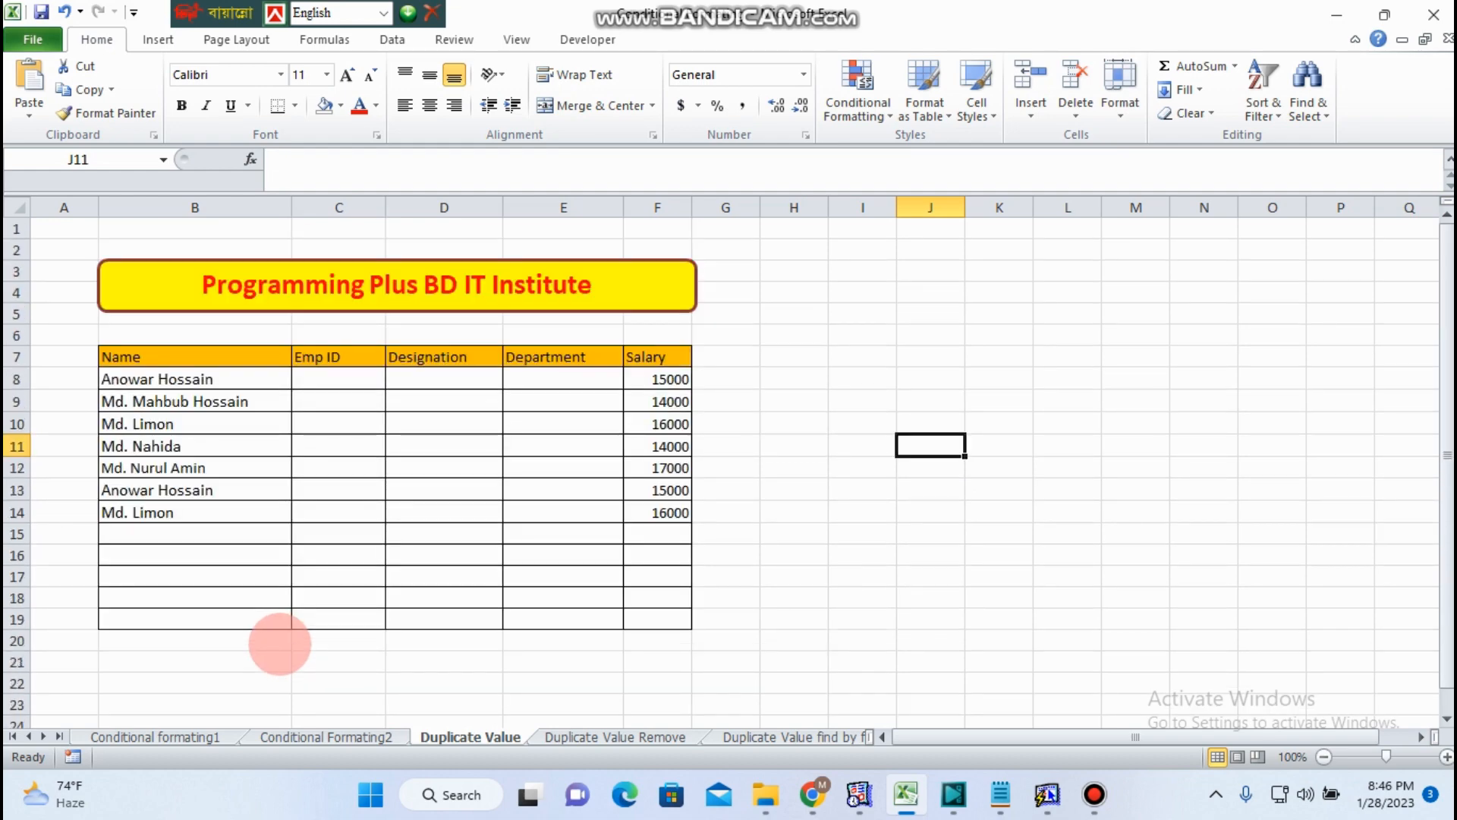
click(949, 556)
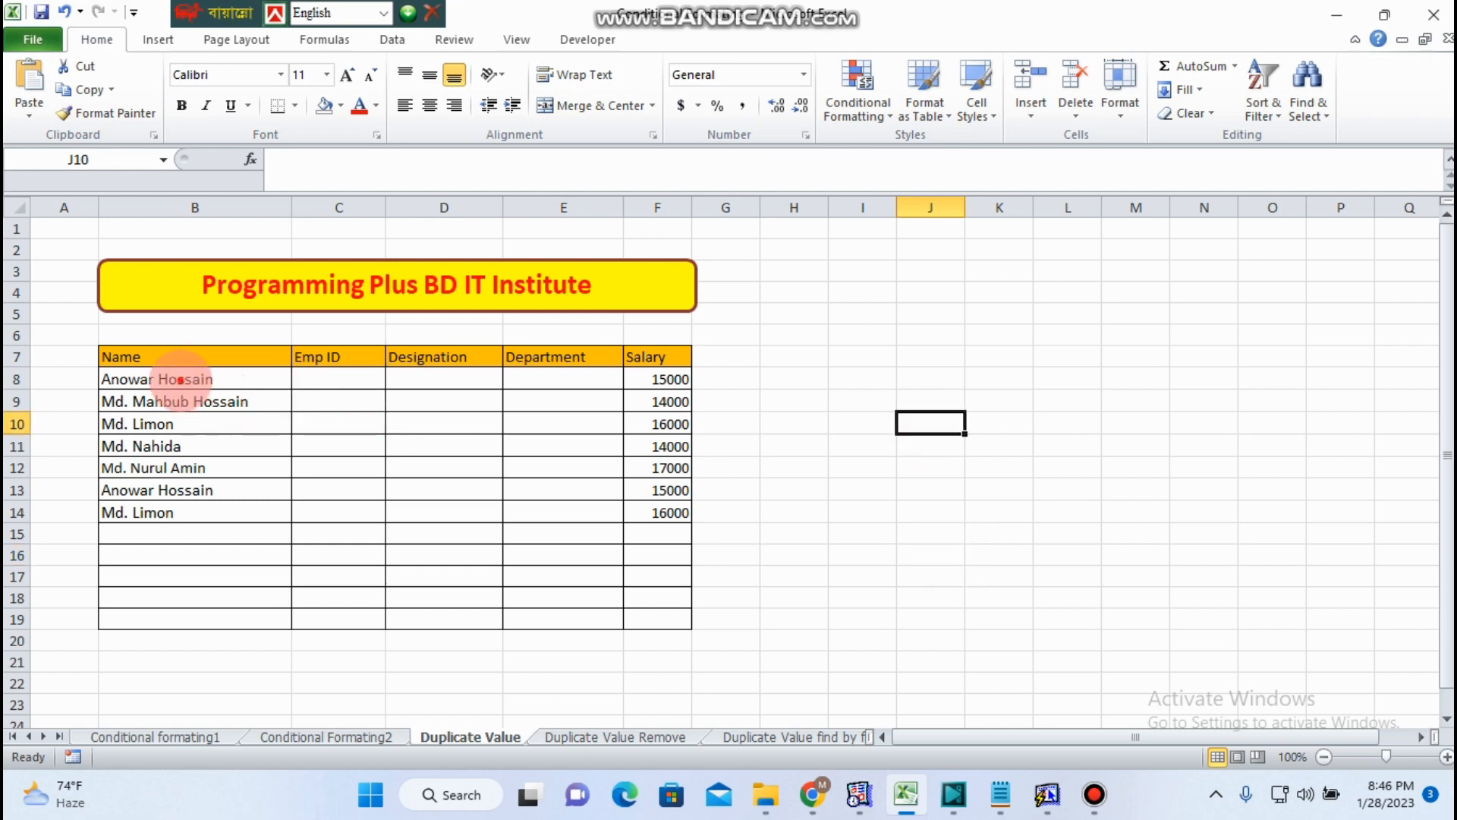
- Create a new conditional formatting rule for names B8:B19 that formats duplicate values with a red fill
drag(179, 378, 218, 798)
scroll(445, 627, up, 8)
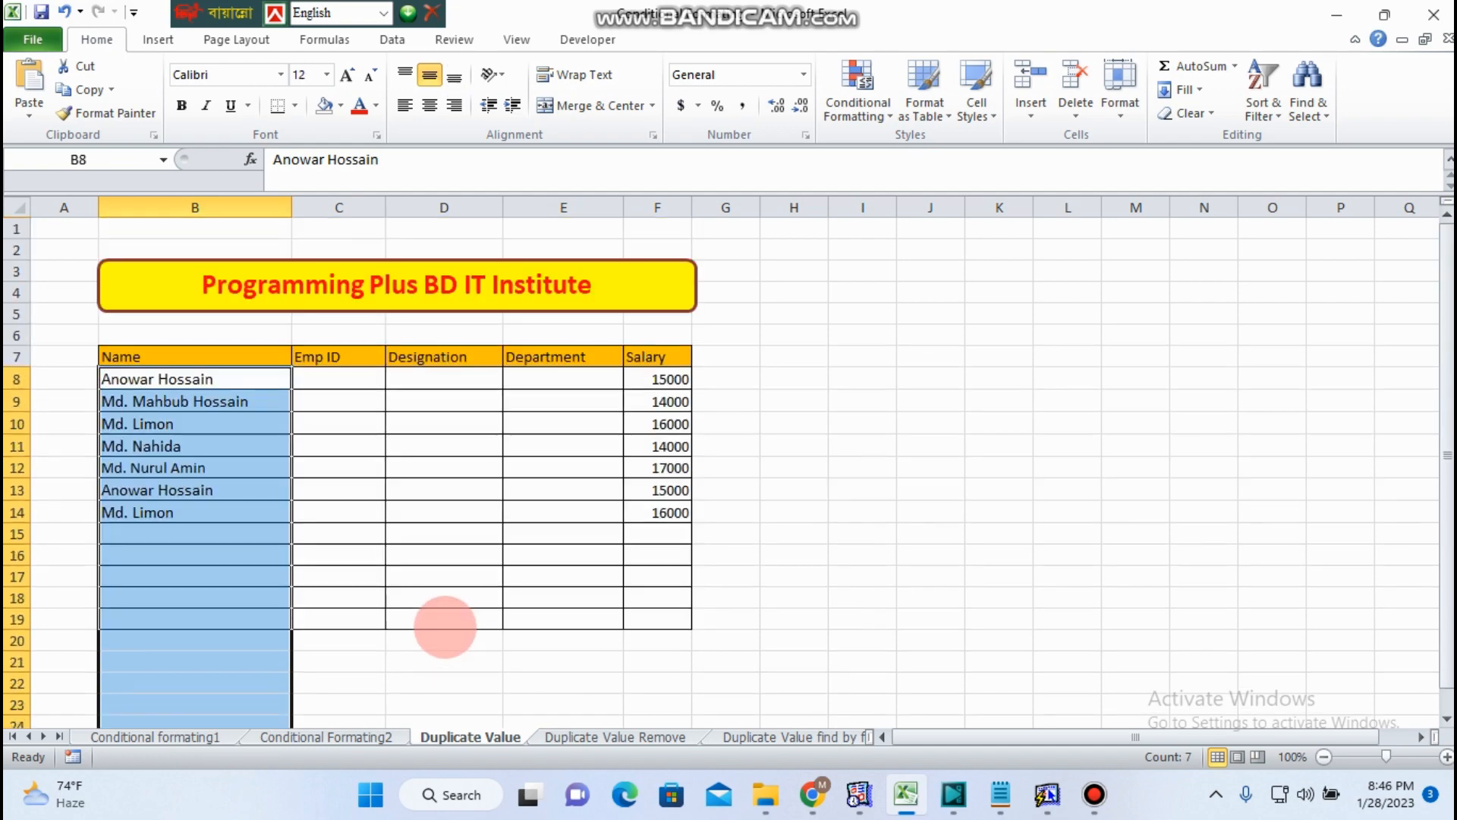
click(444, 627)
drag(167, 379, 202, 619)
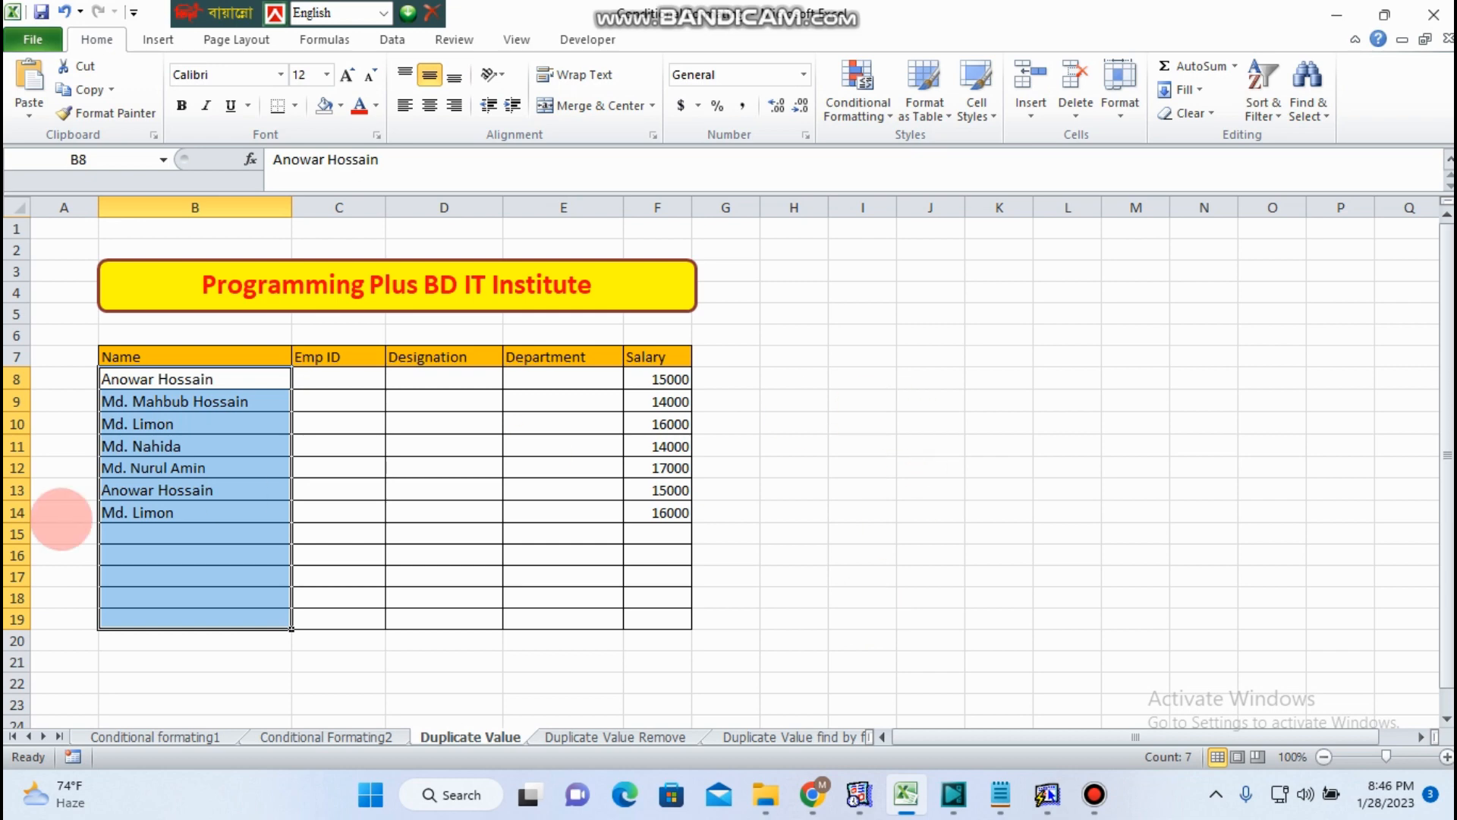
click(890, 116)
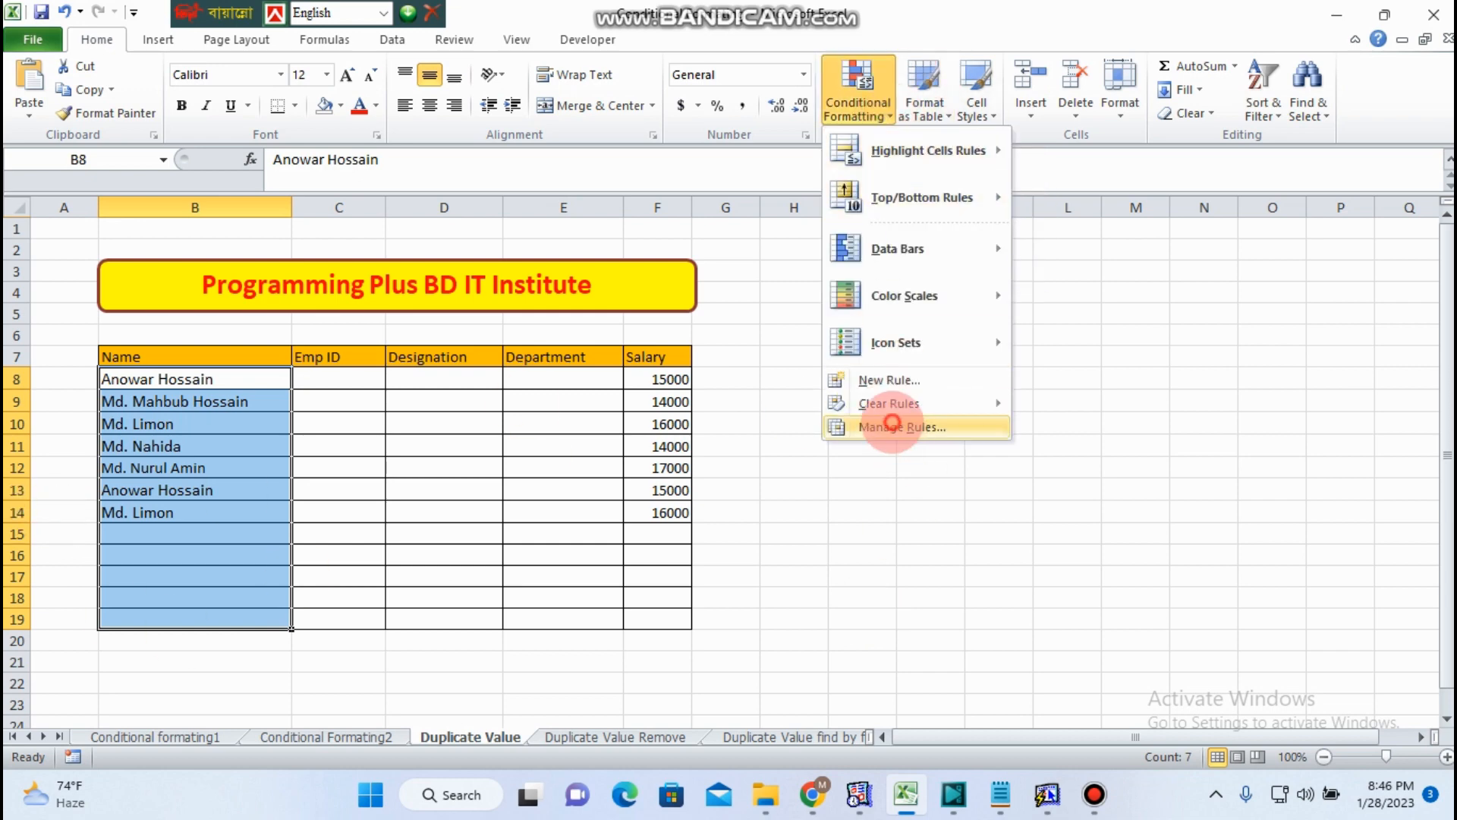
click(900, 427)
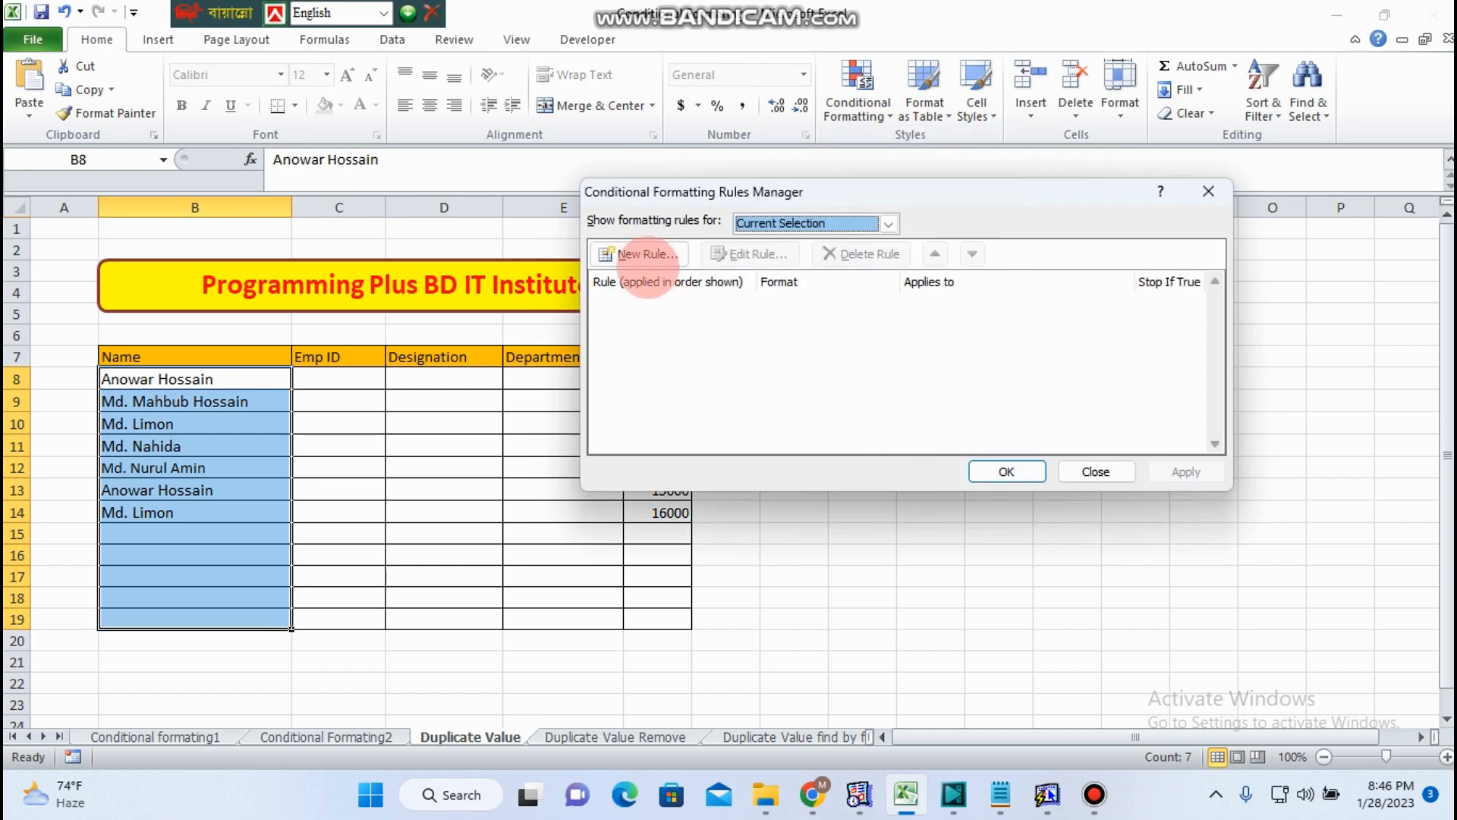
click(639, 253)
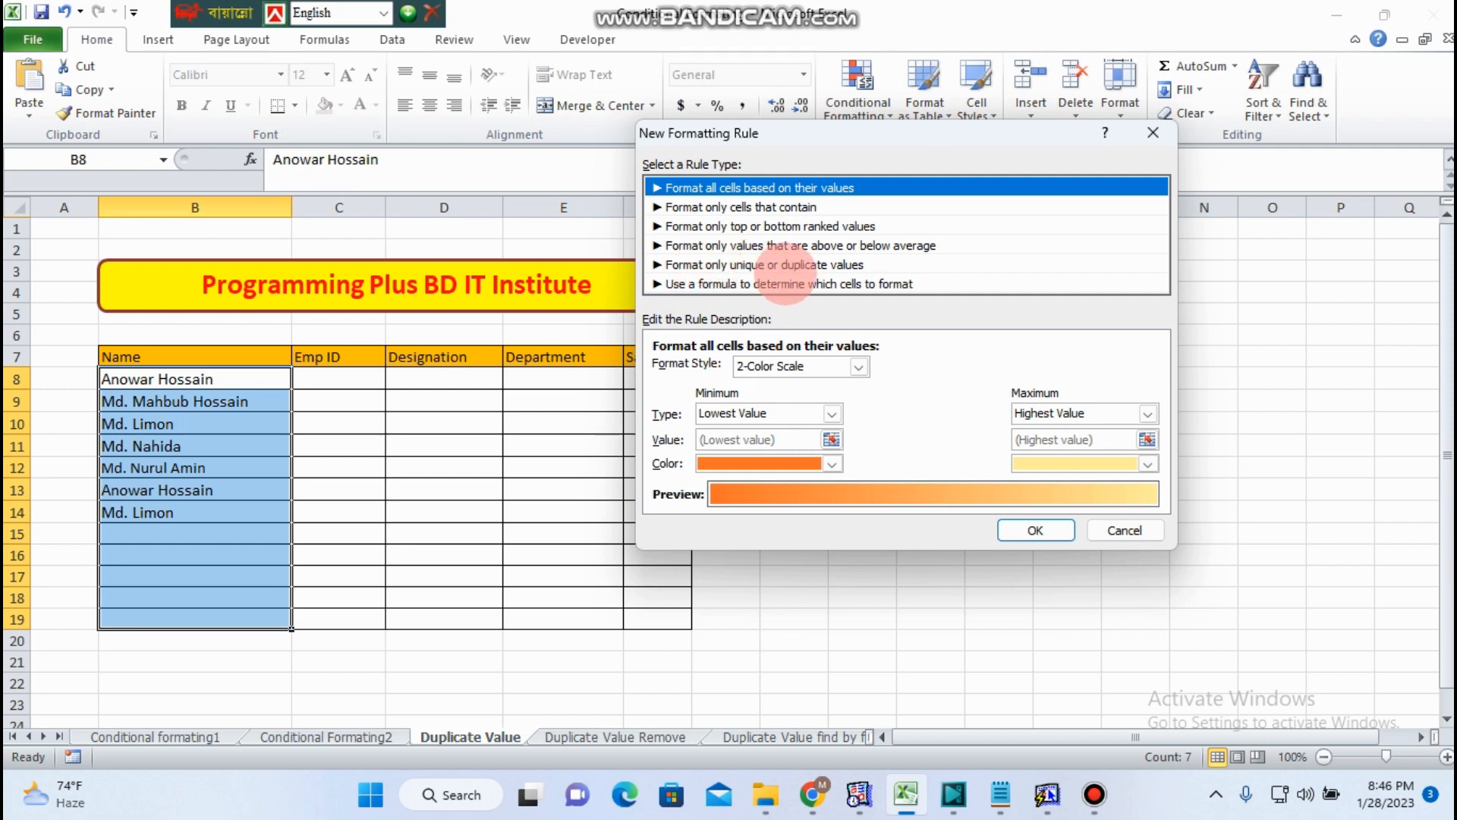
click(748, 265)
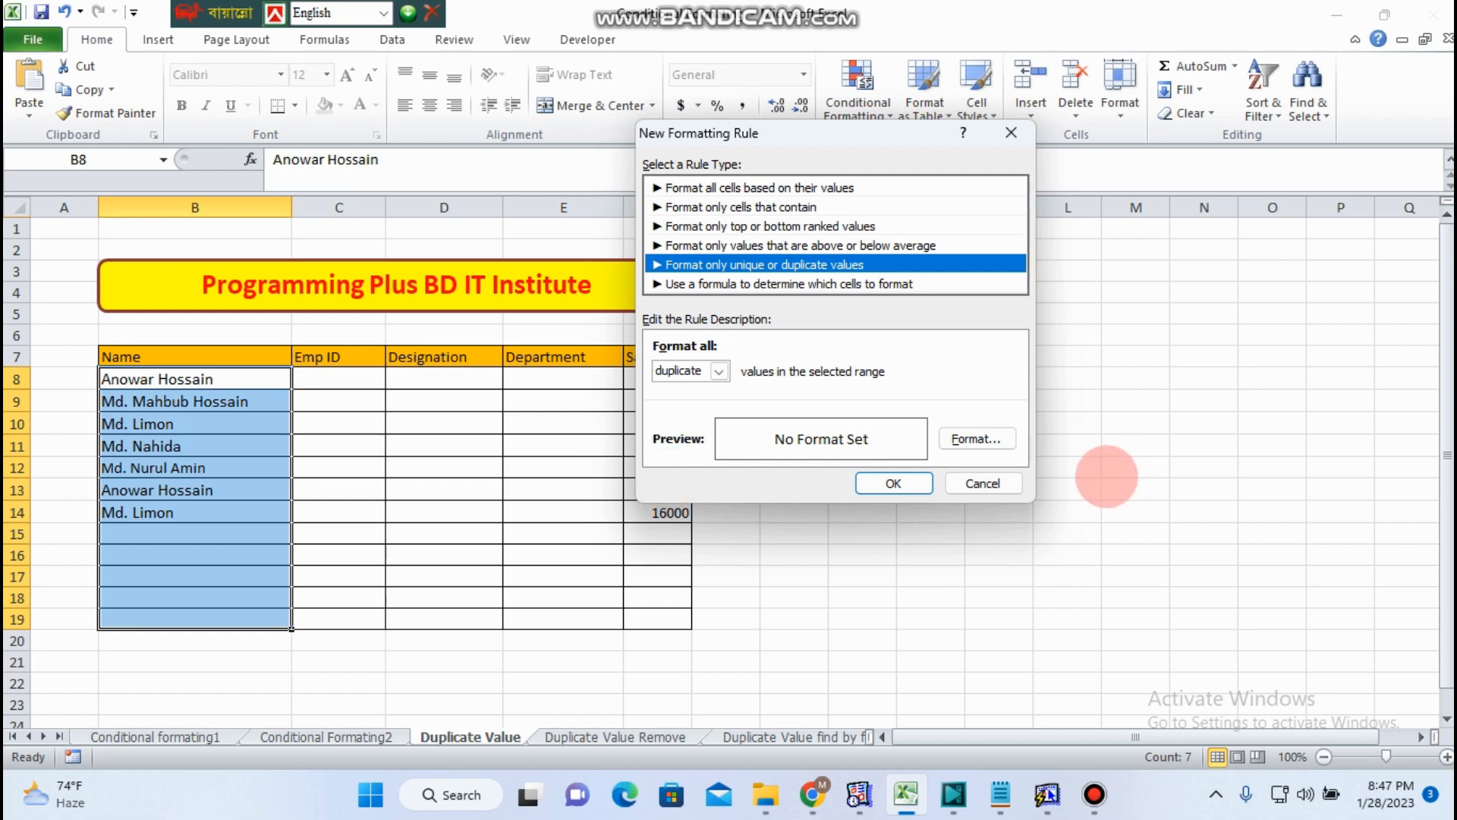
click(976, 439)
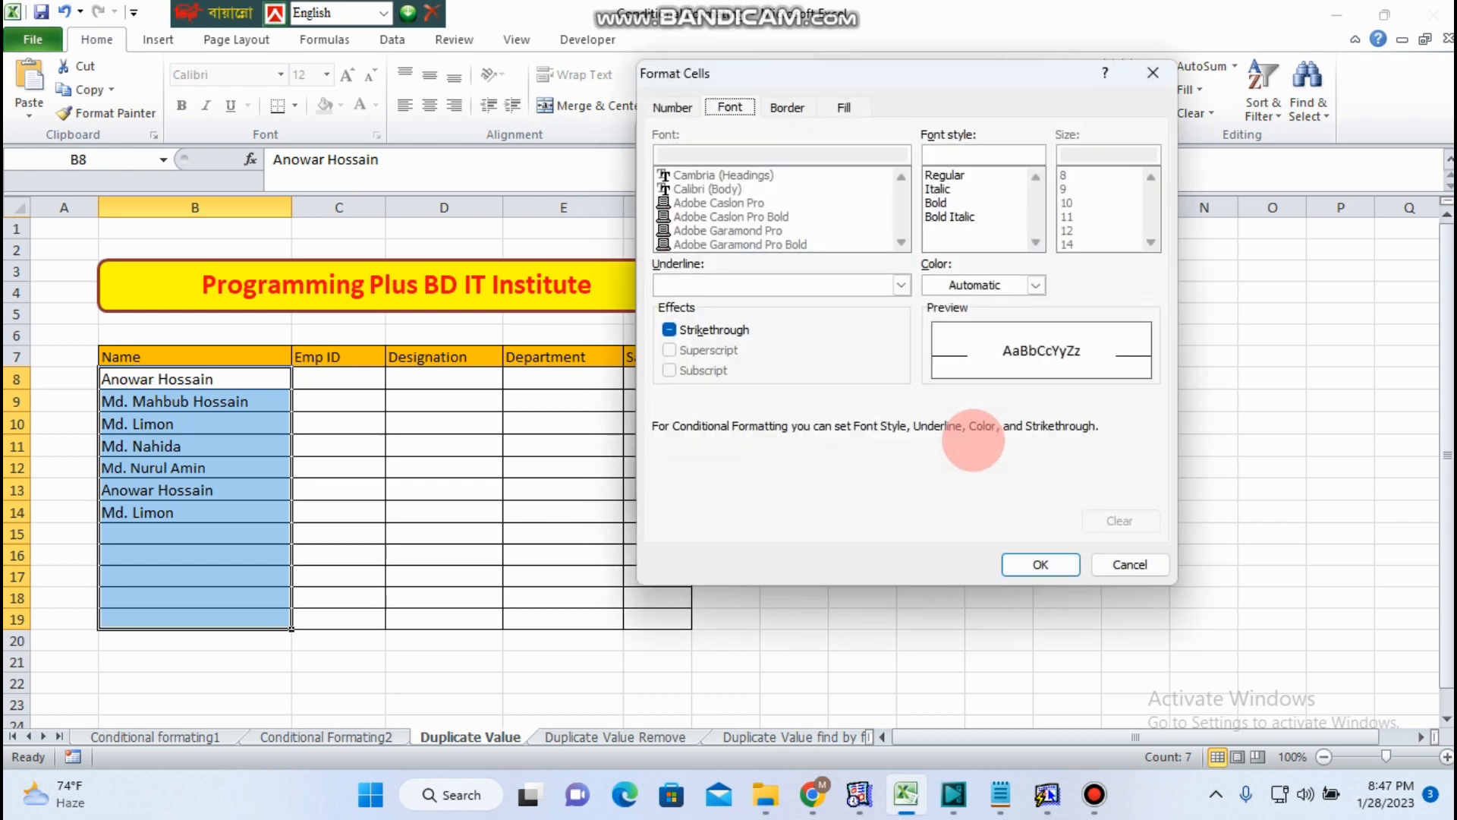
click(845, 107)
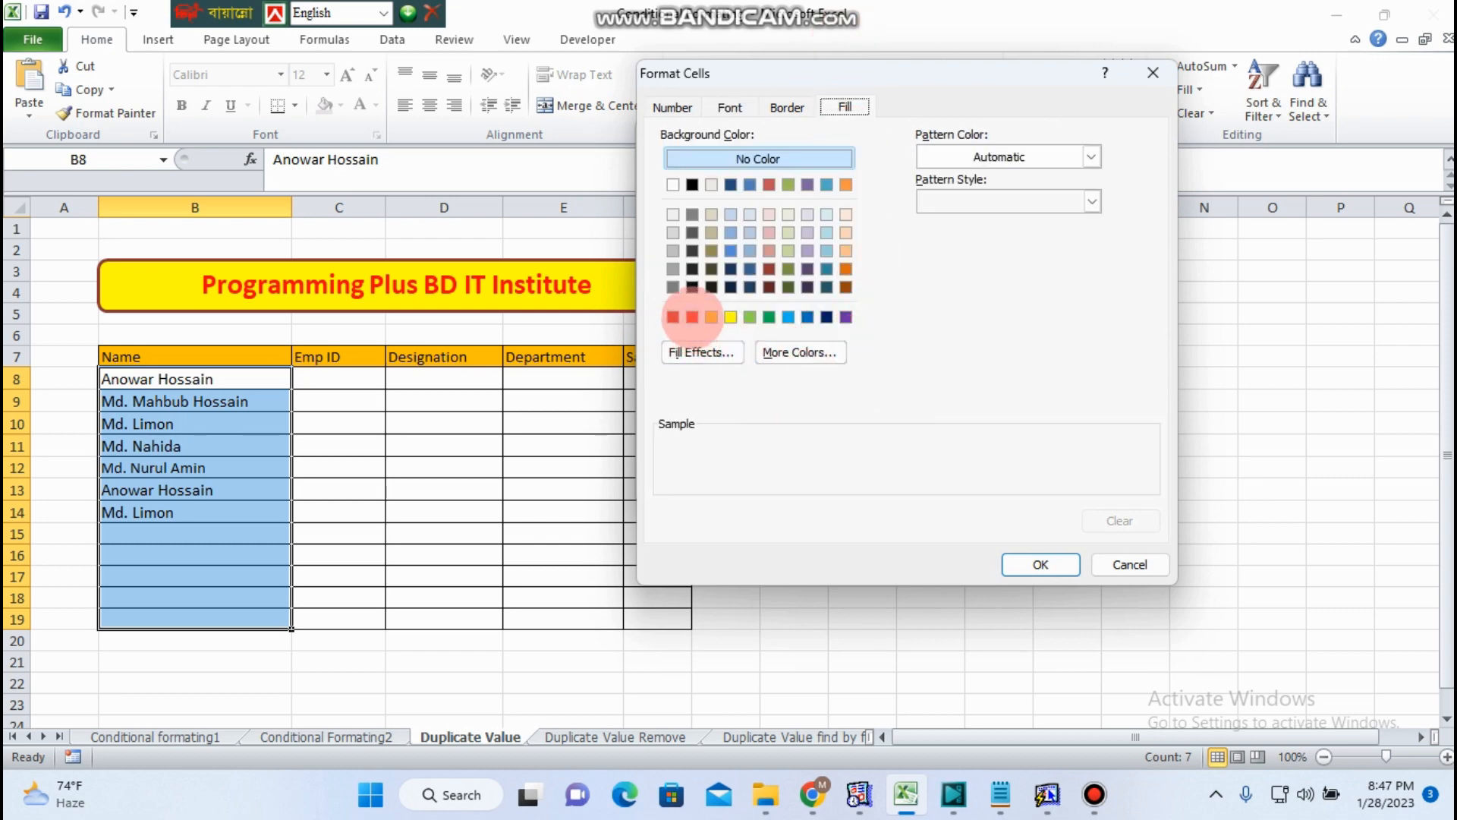
click(692, 317)
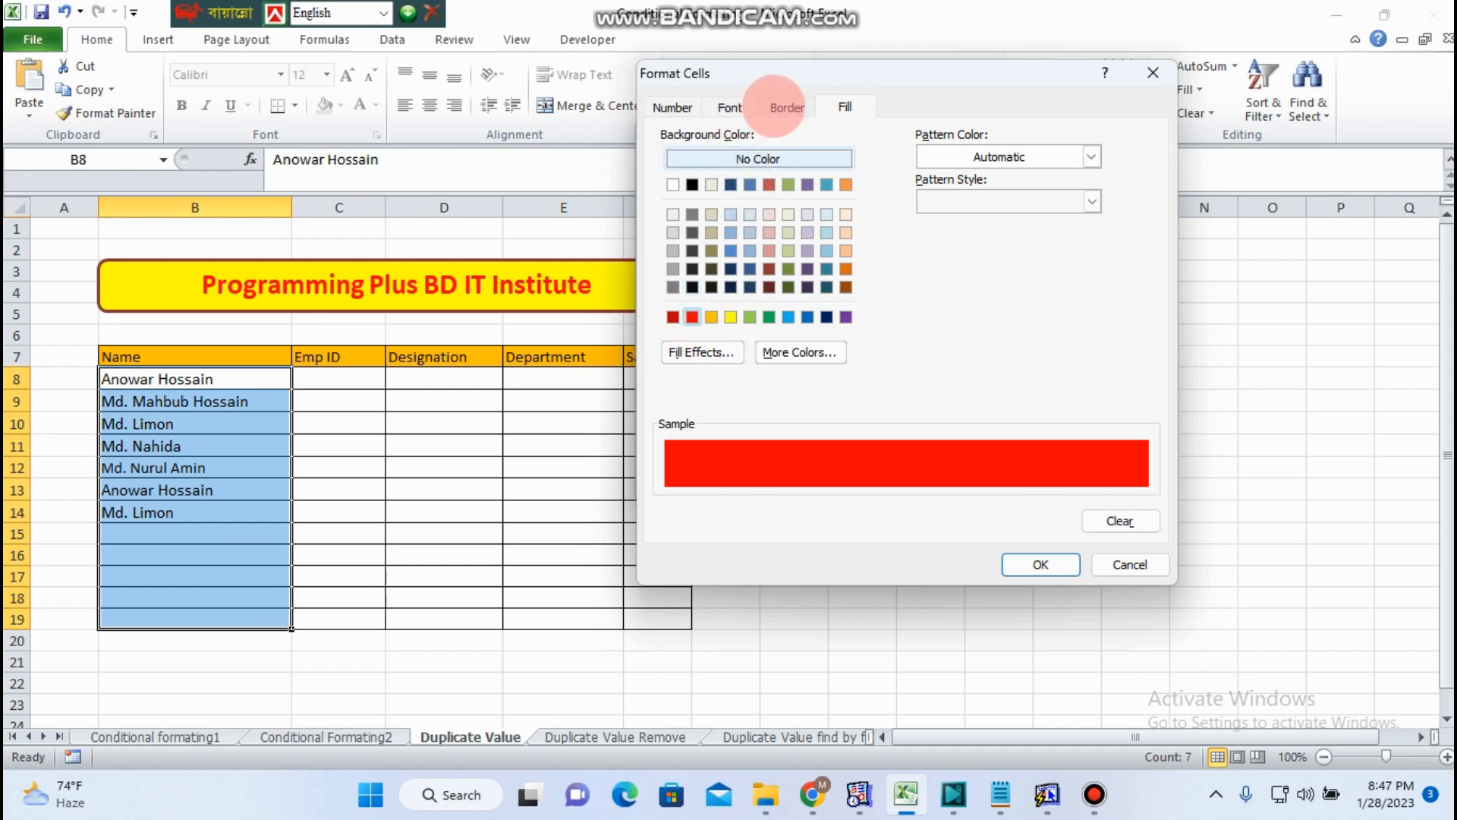
- Set the duplicate rule's font colour to white, then apply and confirm the rule
click(731, 106)
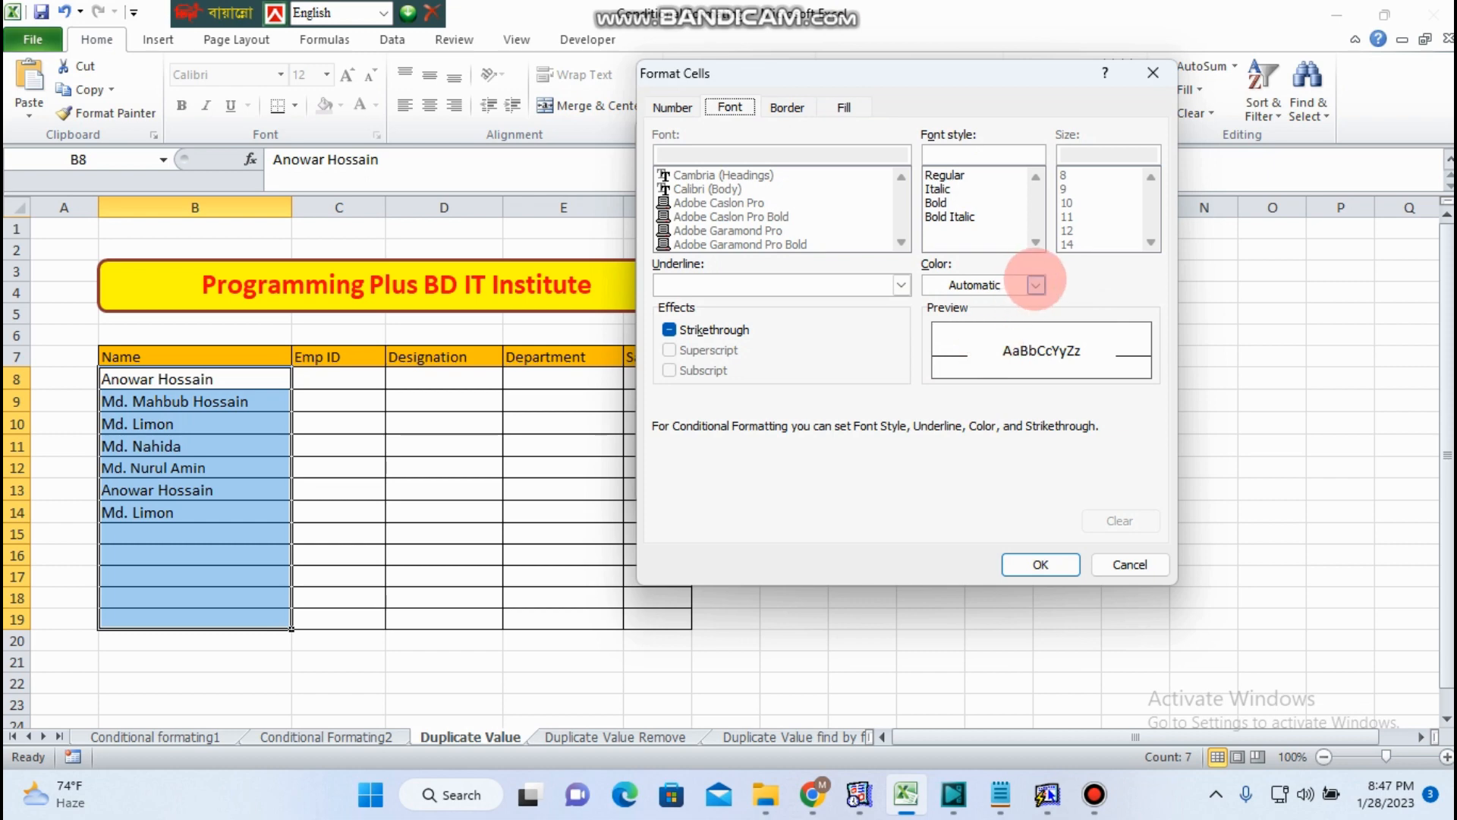
click(1037, 286)
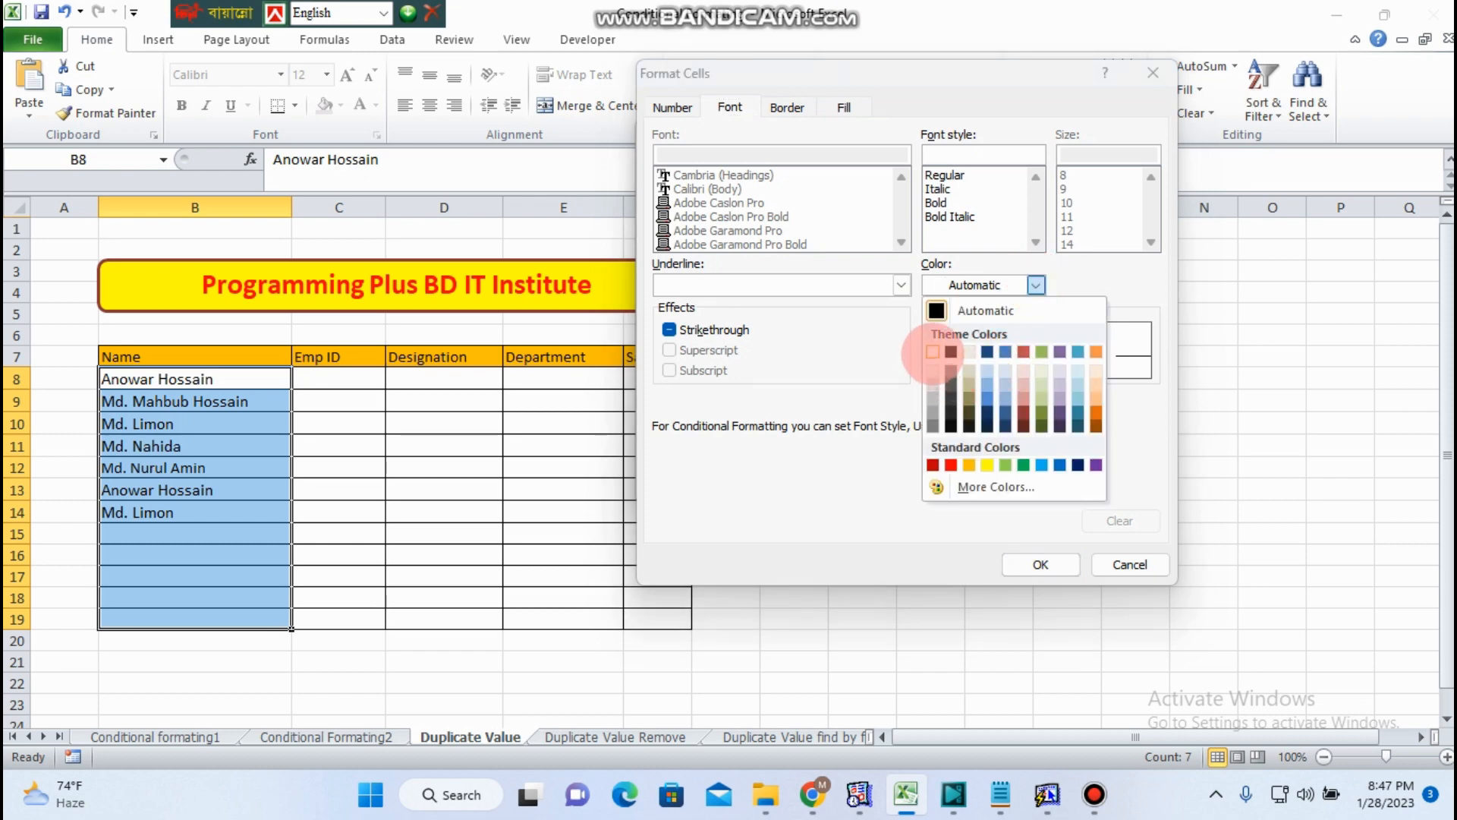
click(934, 353)
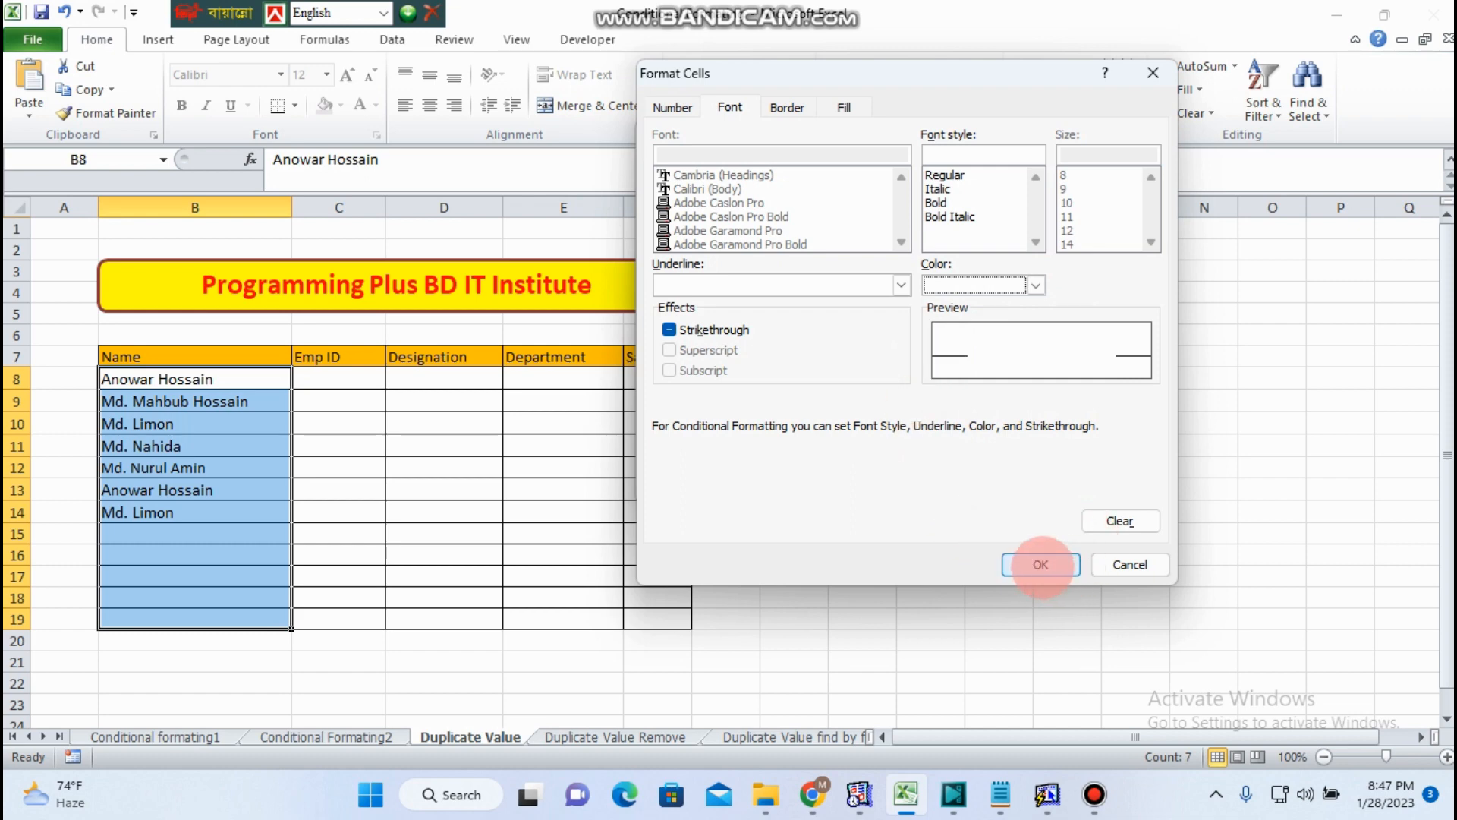
click(1036, 563)
click(899, 482)
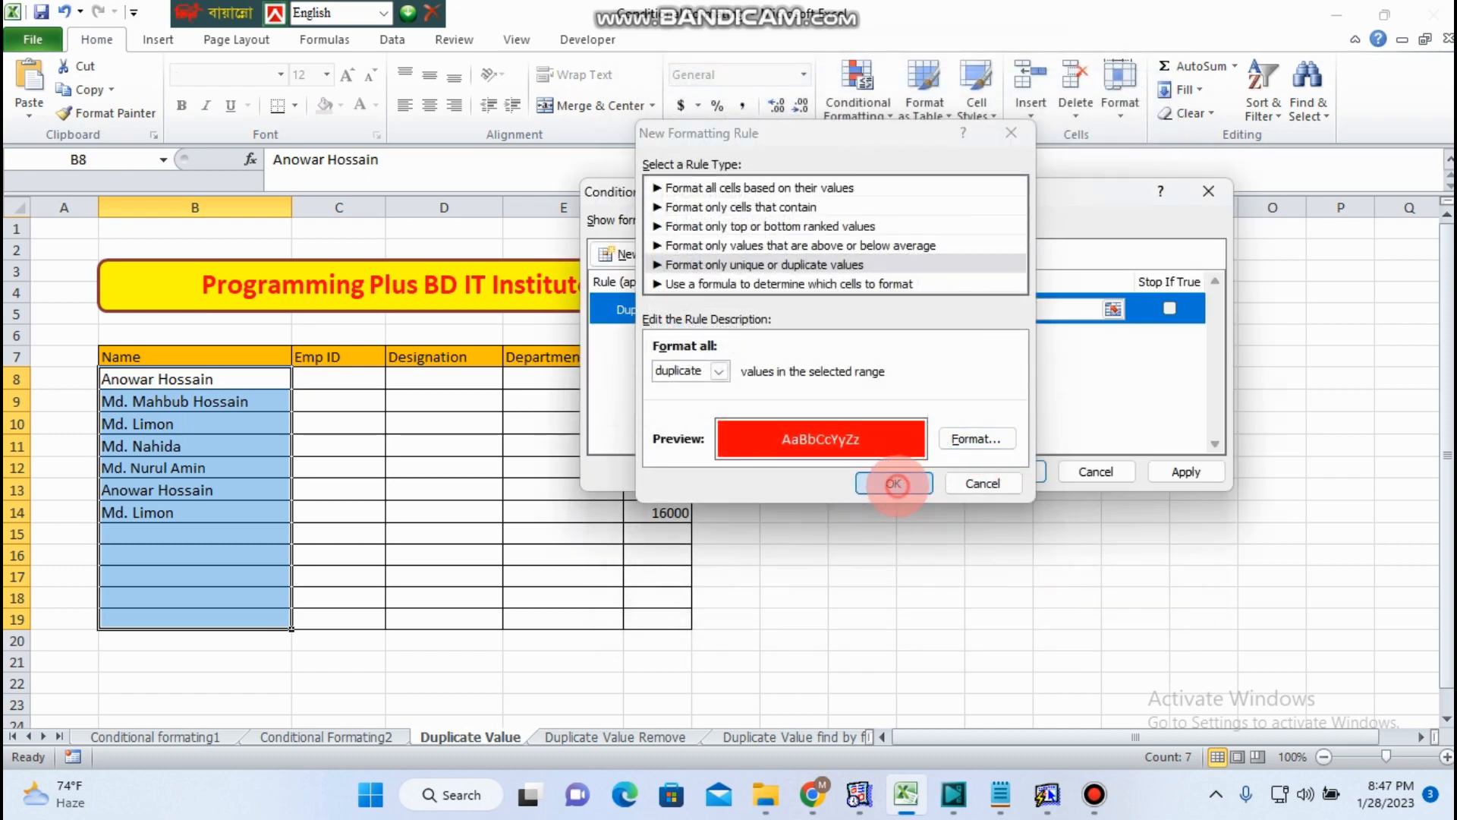
click(1188, 471)
click(1078, 475)
click(999, 511)
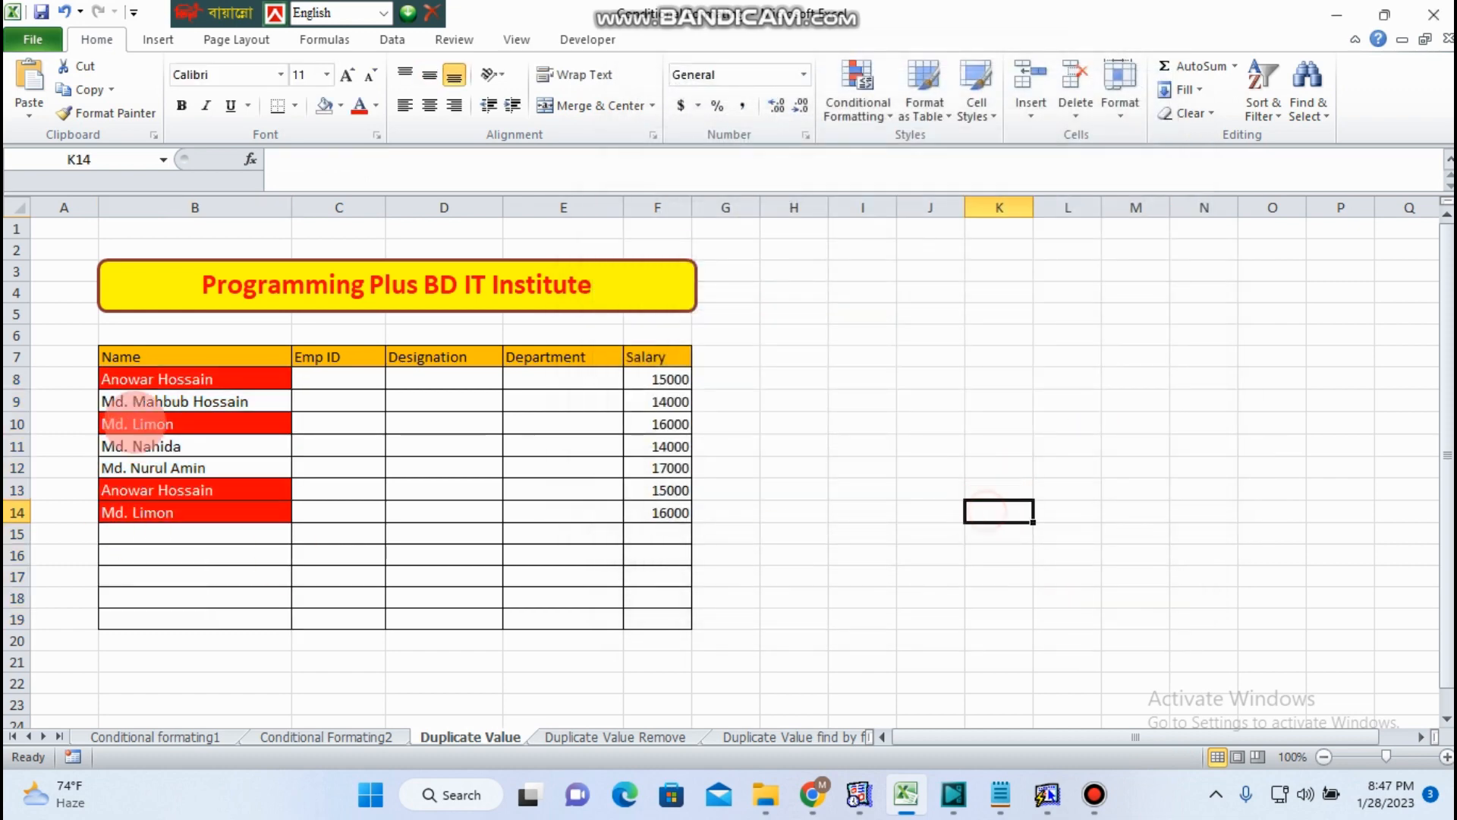
- Inspect the highlighted duplicate names in the Name column
click(181, 378)
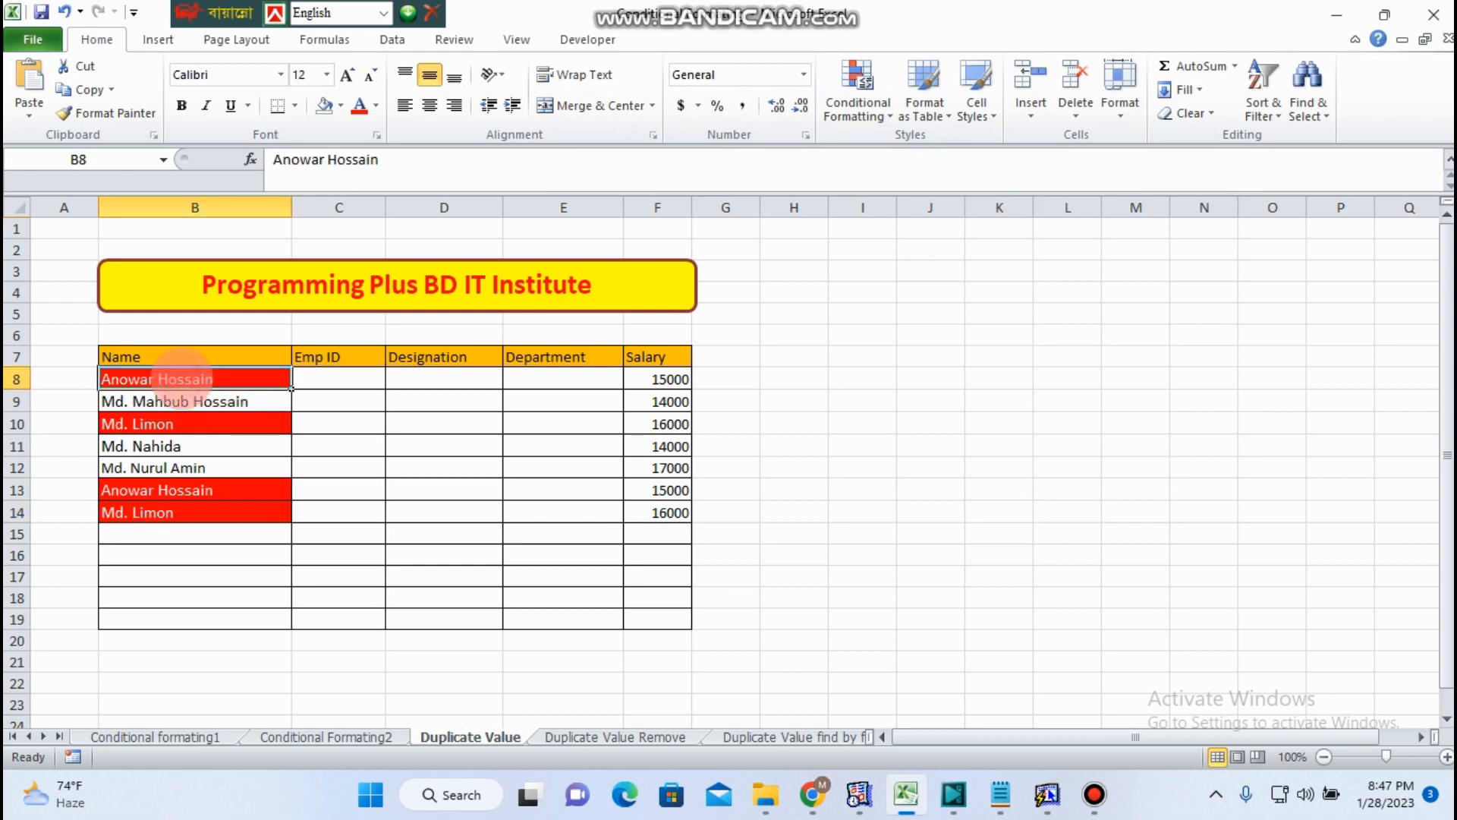
click(184, 490)
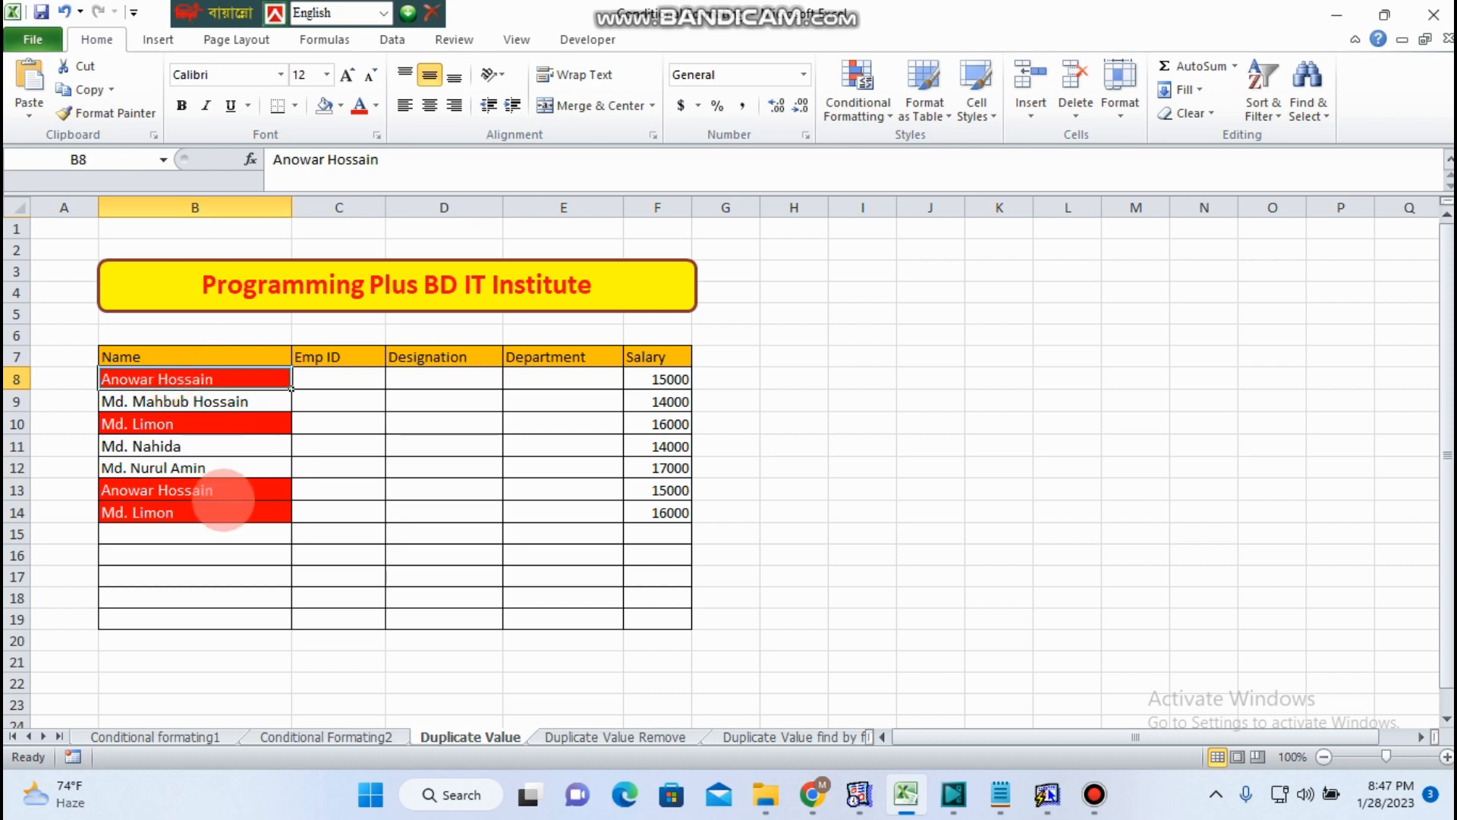
click(210, 379)
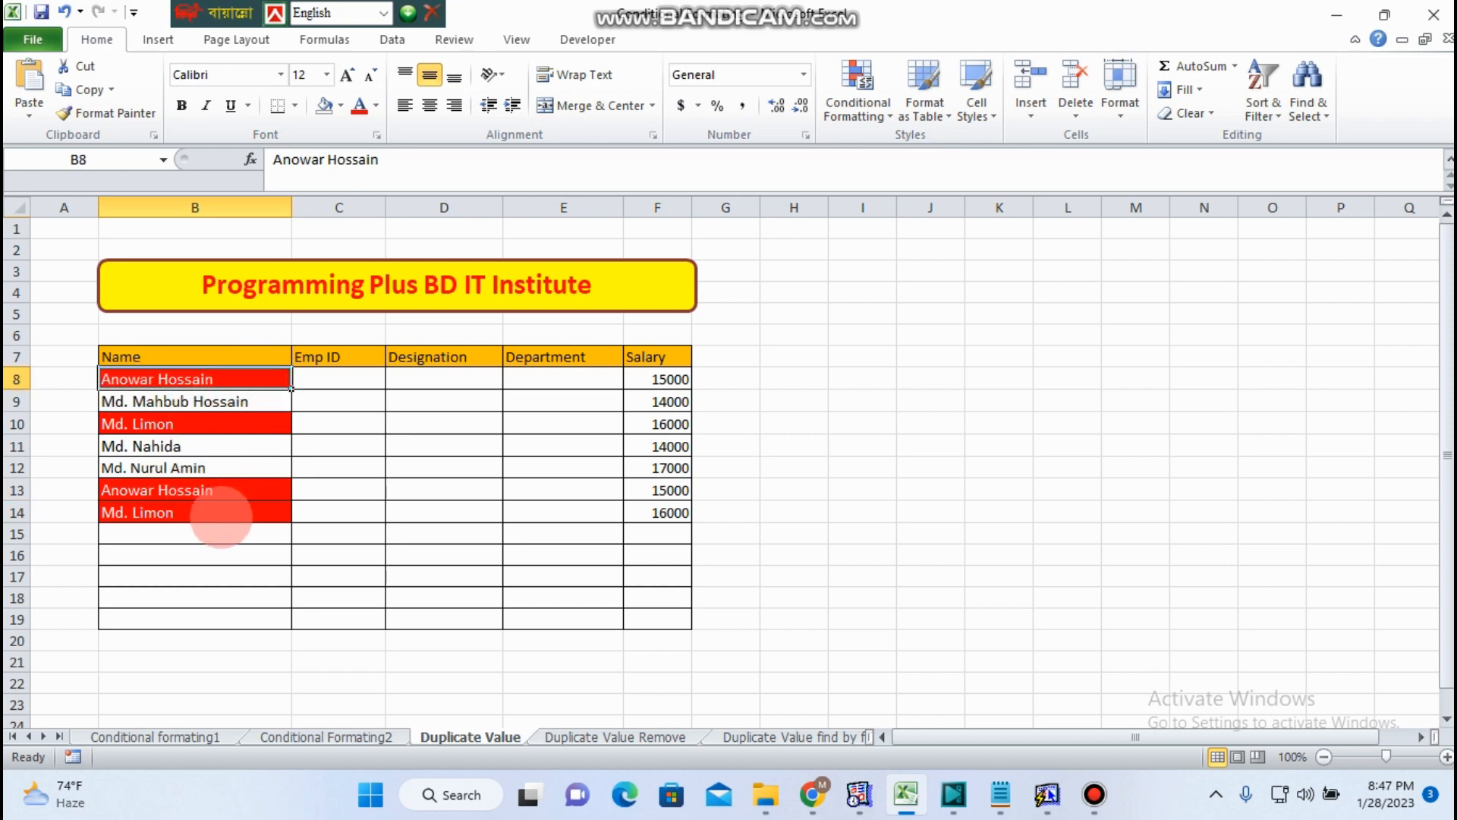
click(196, 509)
click(185, 422)
click(189, 532)
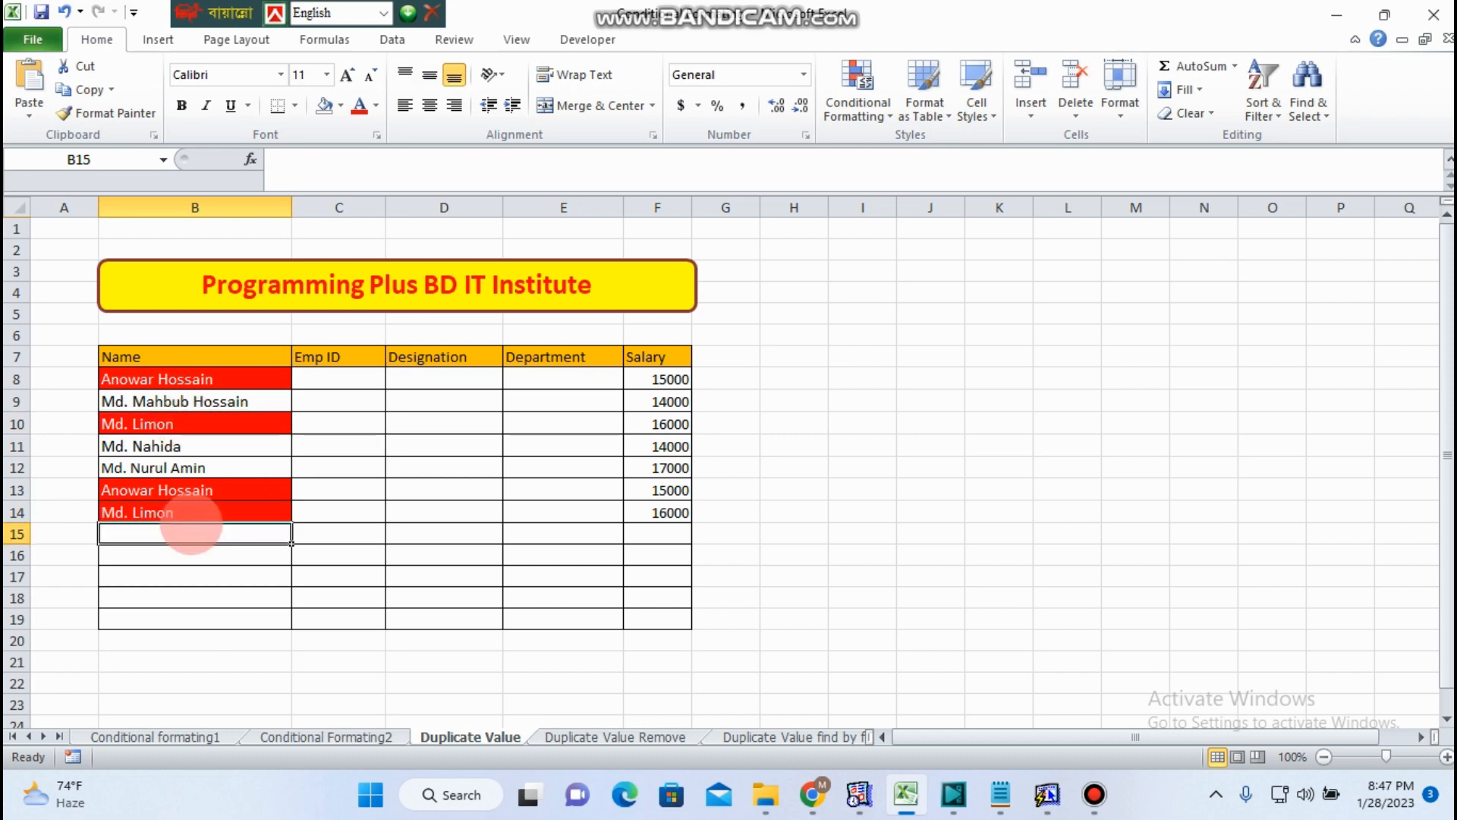
click(940, 429)
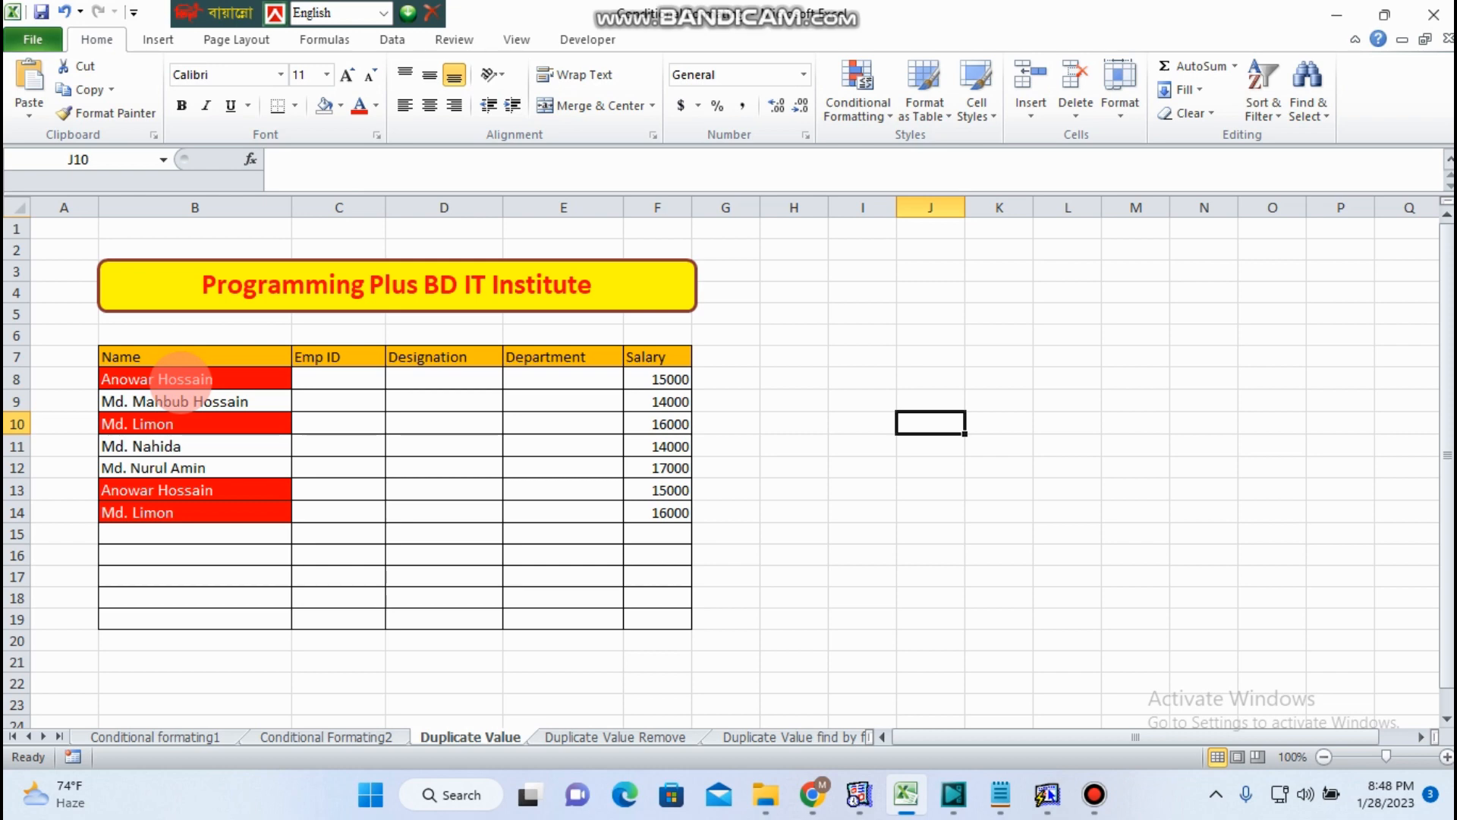
- Remove duplicate rows from the employee table, expanding the selection from the names and comparing only the Name column
drag(182, 379, 218, 615)
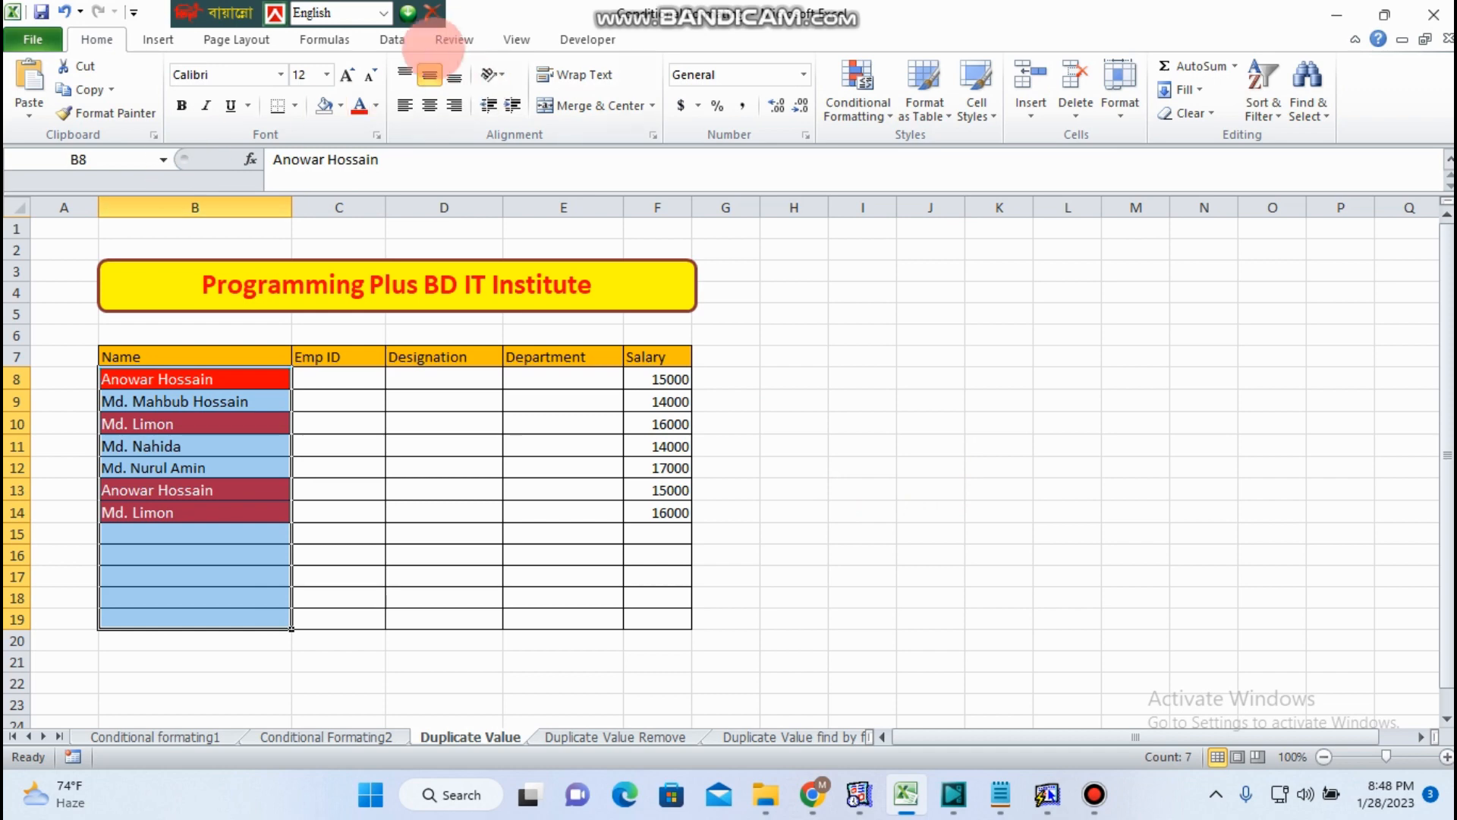
click(392, 40)
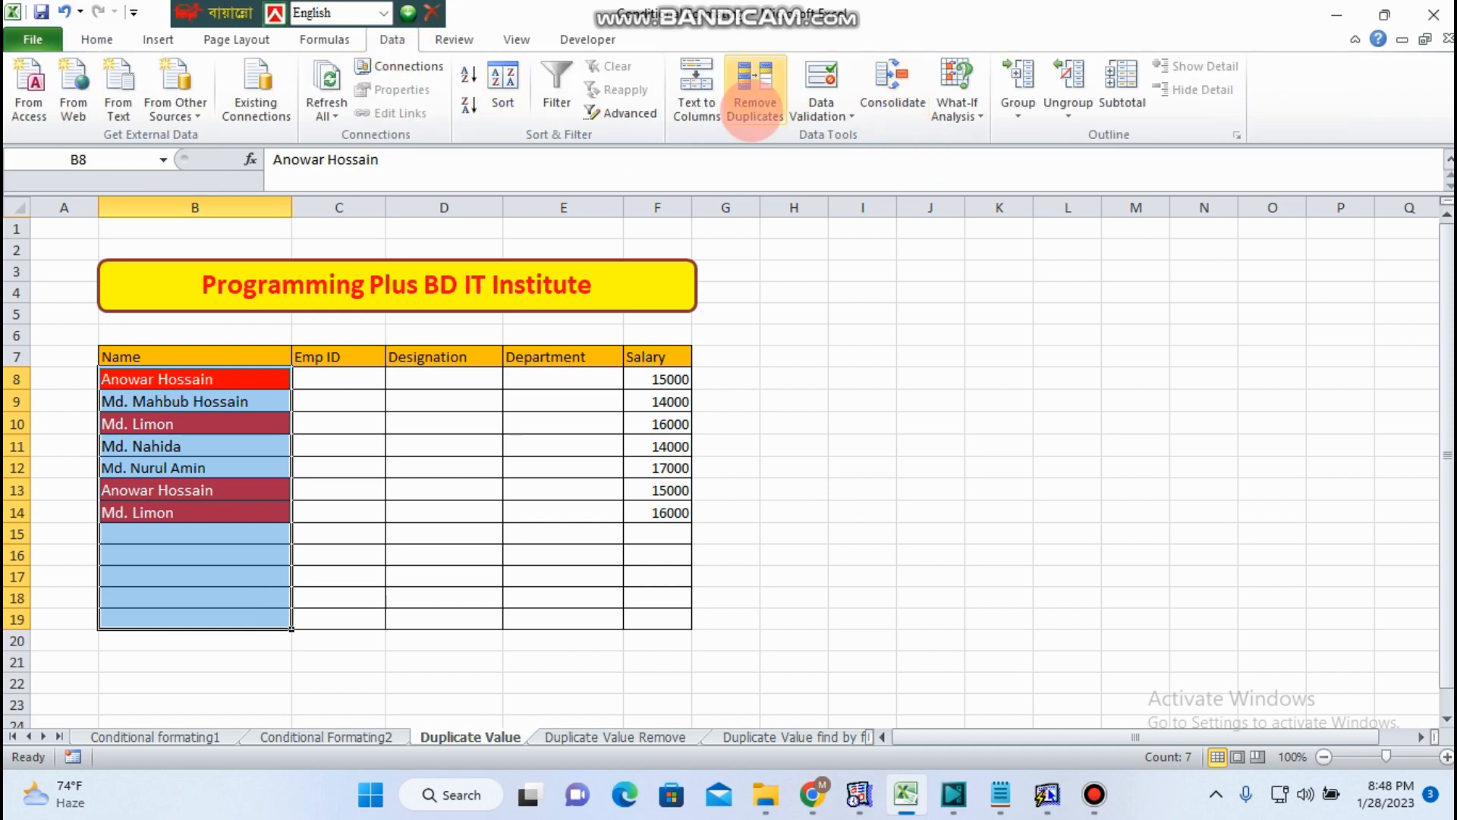
click(753, 95)
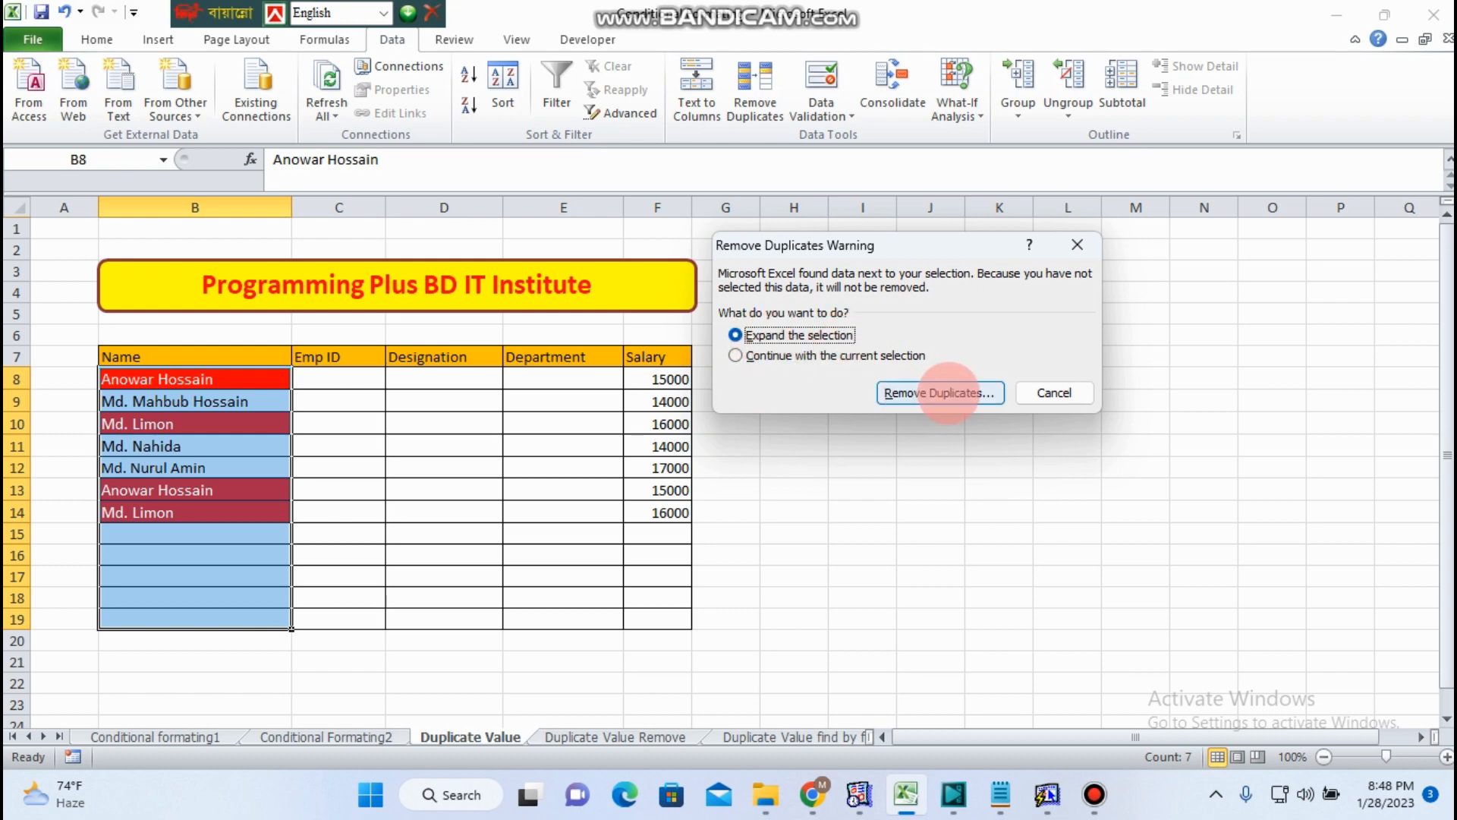
click(939, 393)
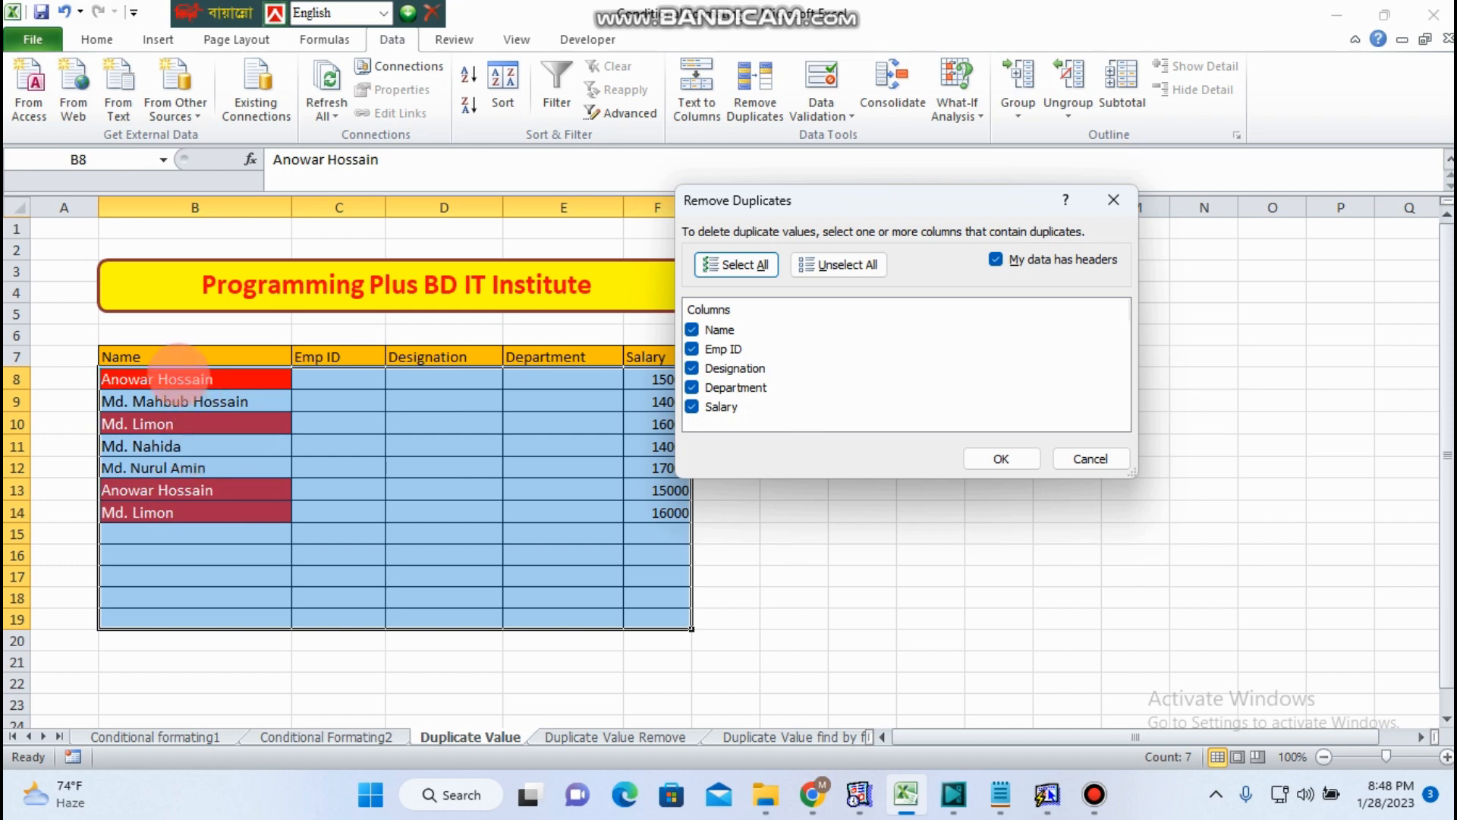
click(694, 407)
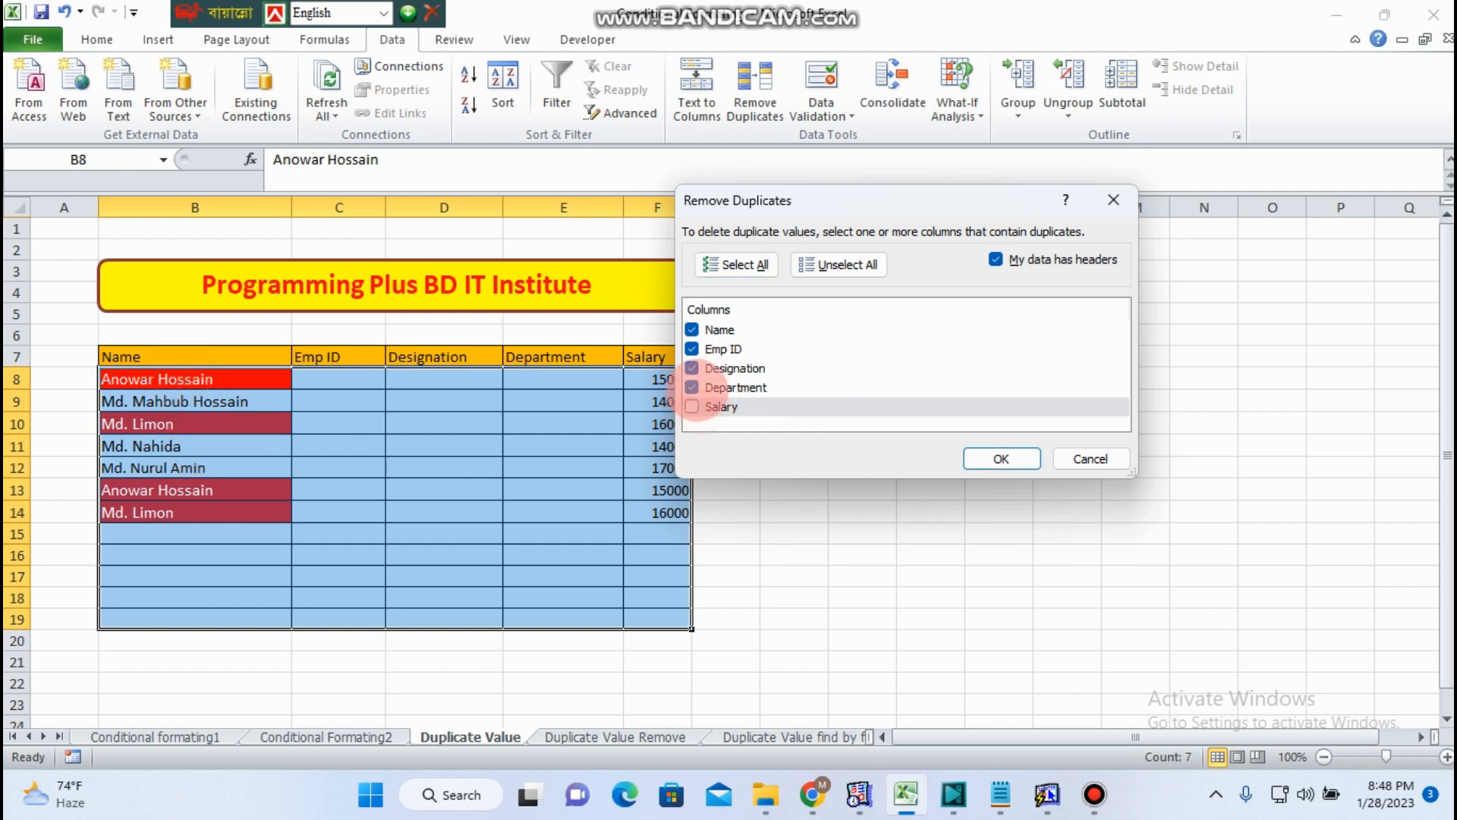
click(694, 388)
click(692, 367)
click(692, 348)
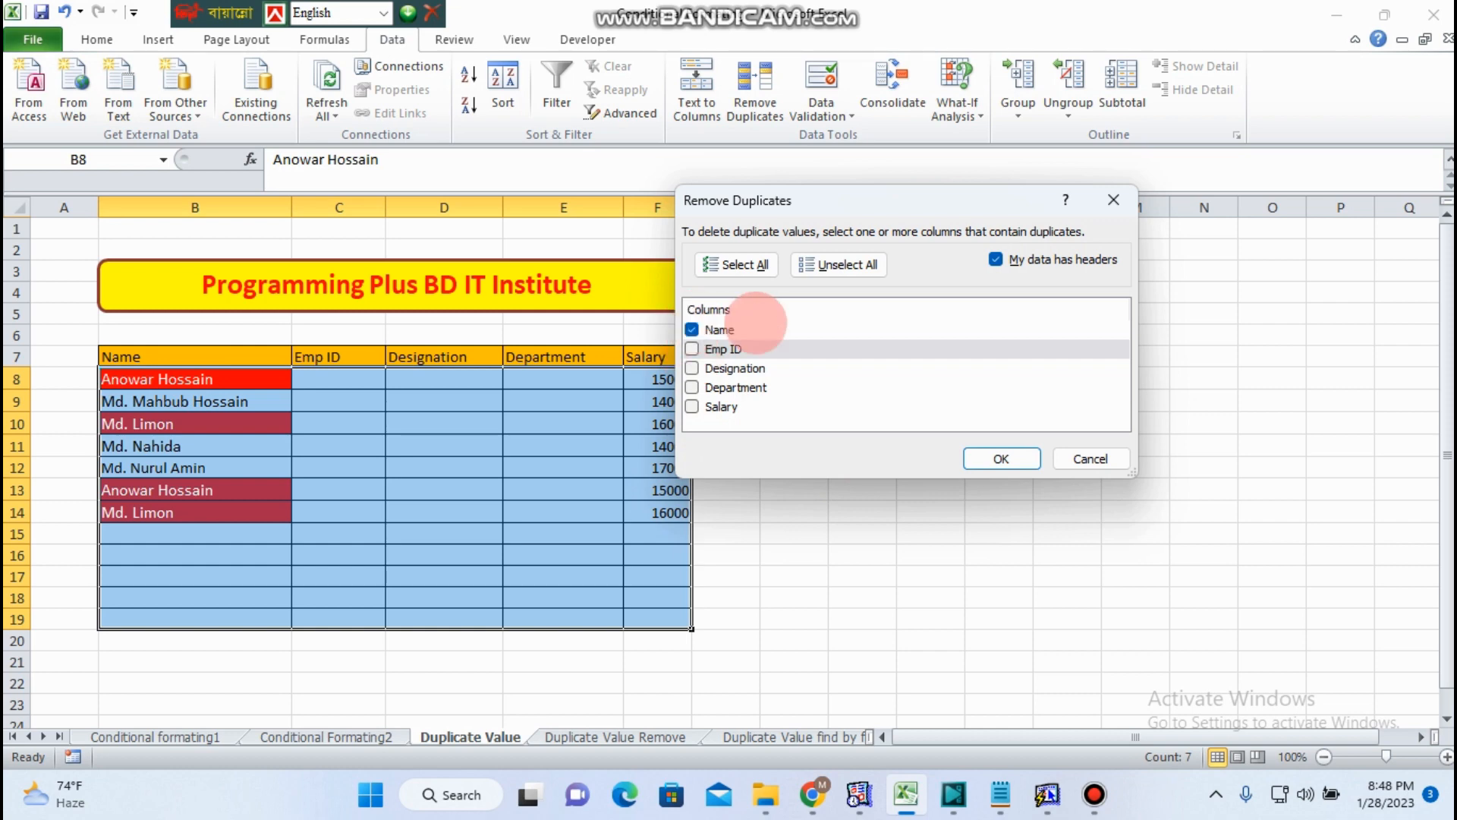
click(999, 459)
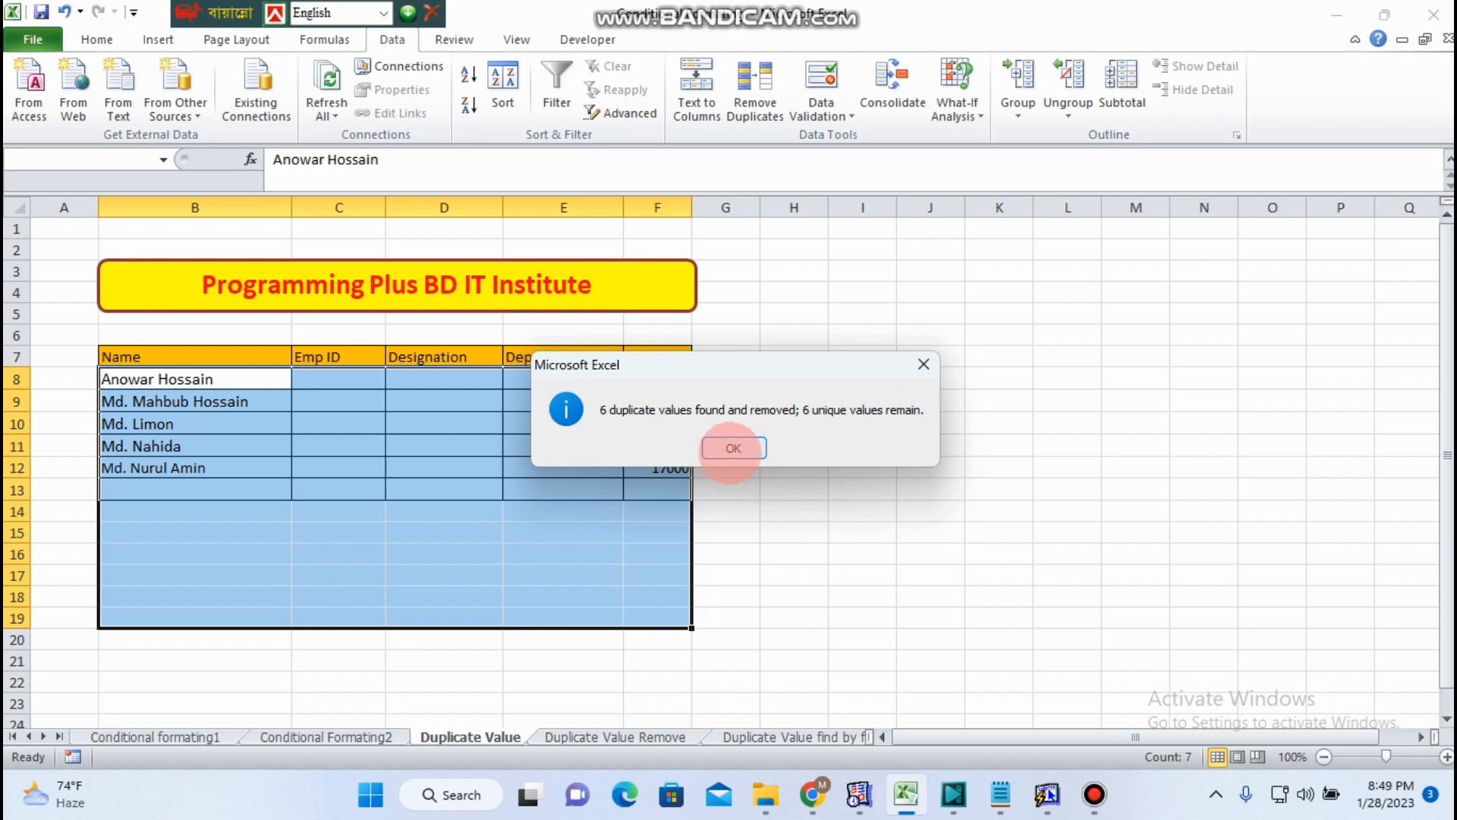
click(732, 448)
click(894, 474)
drag(114, 380, 717, 531)
click(972, 511)
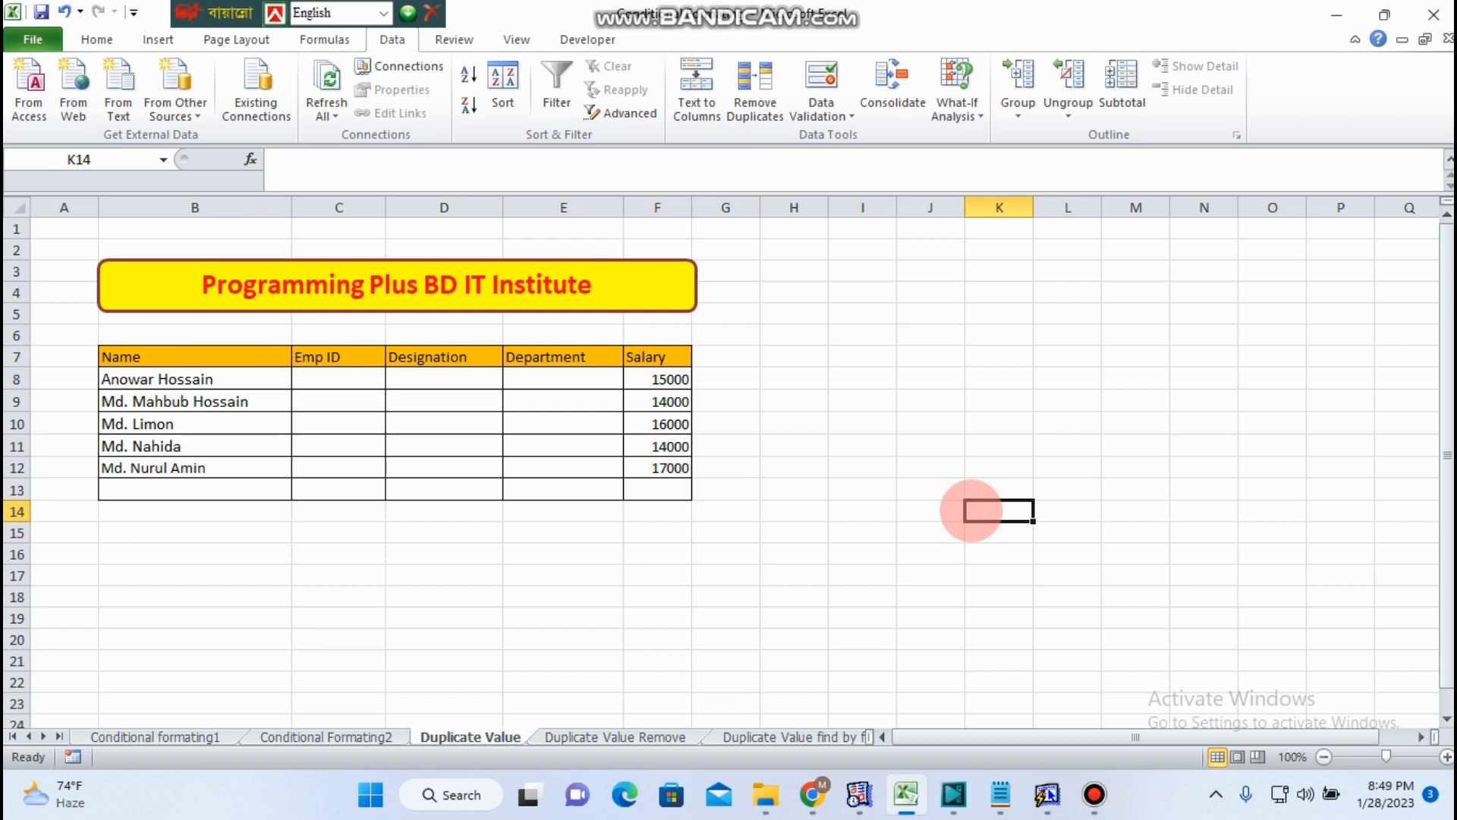